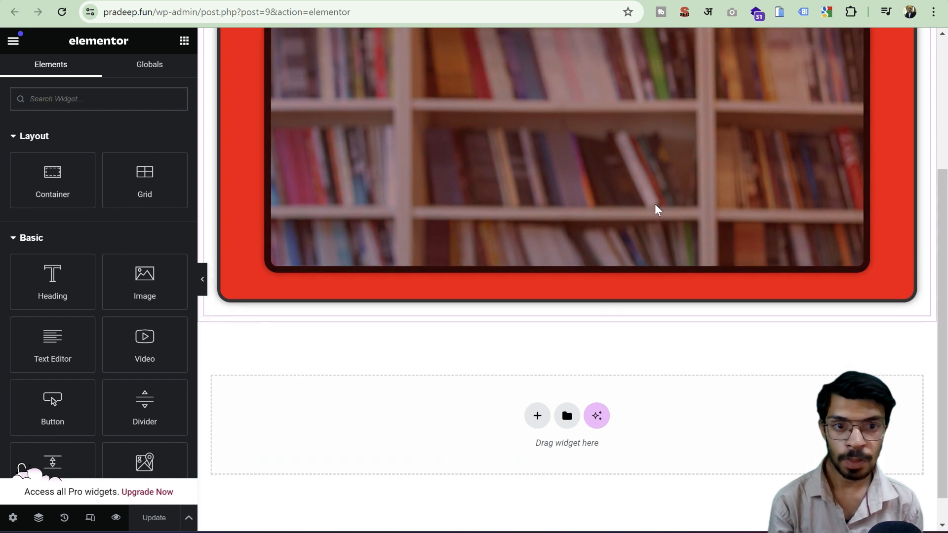
Delete the red container with the bookshelf image and add a Text Editor widget to the empty page area.
{"action": "scroll", "coordinate": [655, 203], "scroll_direction": "up", "scroll_amount": 4}
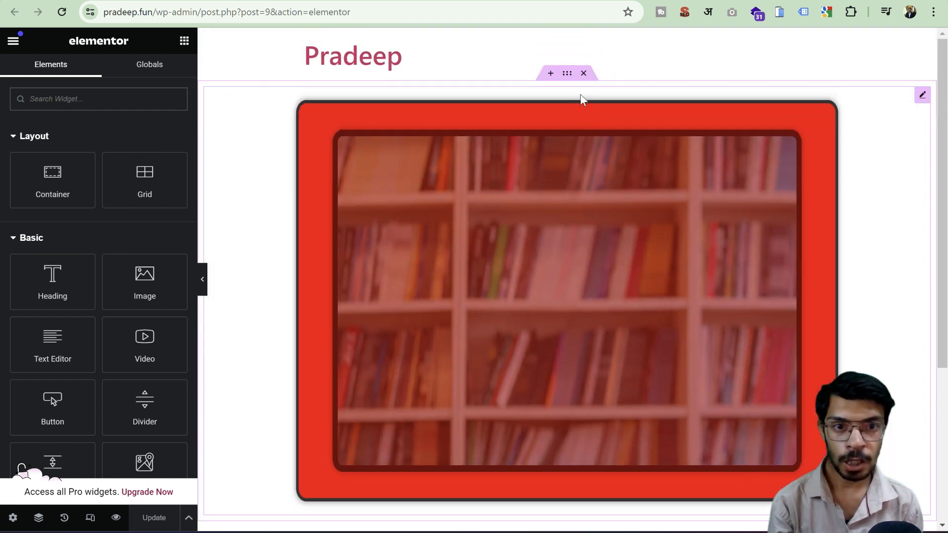
{"action": "left_click", "coordinate": [583, 74]}
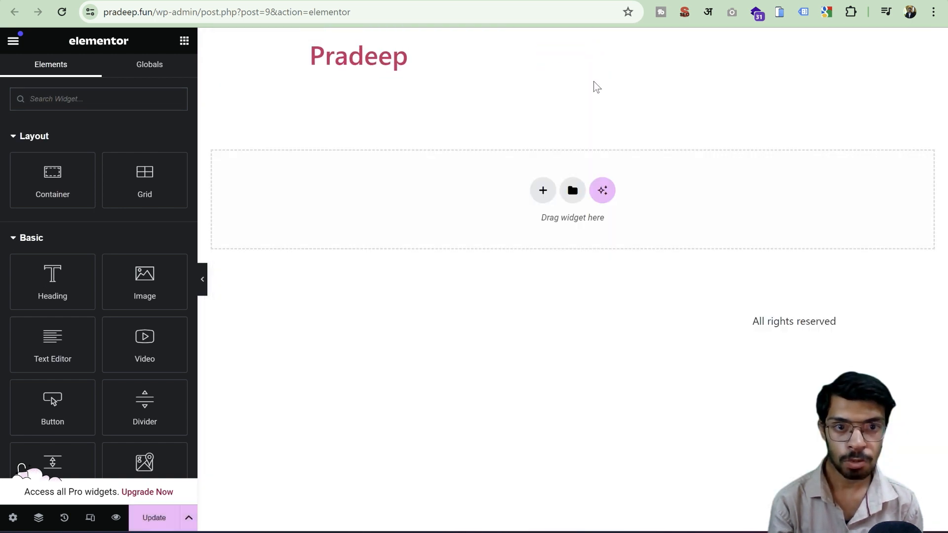
{"action": "scroll", "coordinate": [148, 286], "scroll_direction": "down", "scroll_amount": 1}
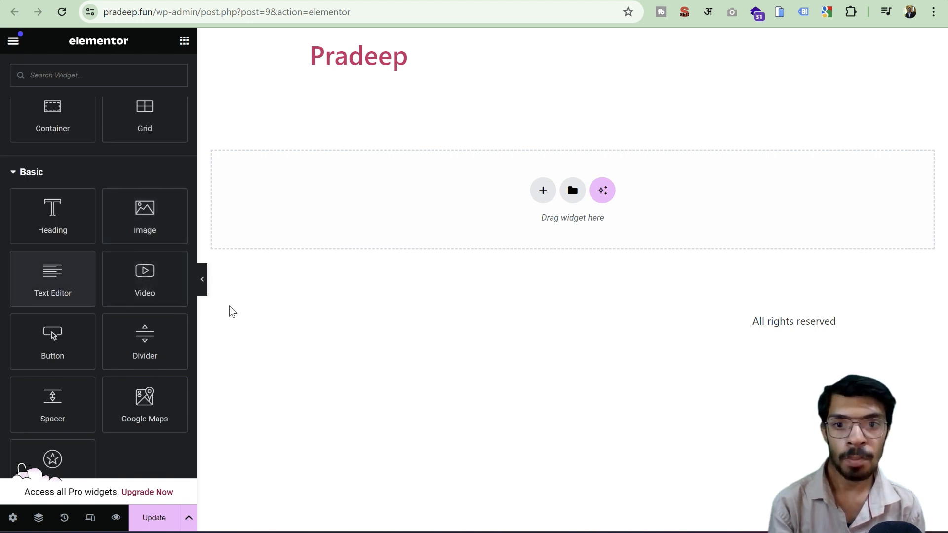
{"action": "left_click_drag", "start_coordinate": [53, 275], "coordinate": [459, 205]}
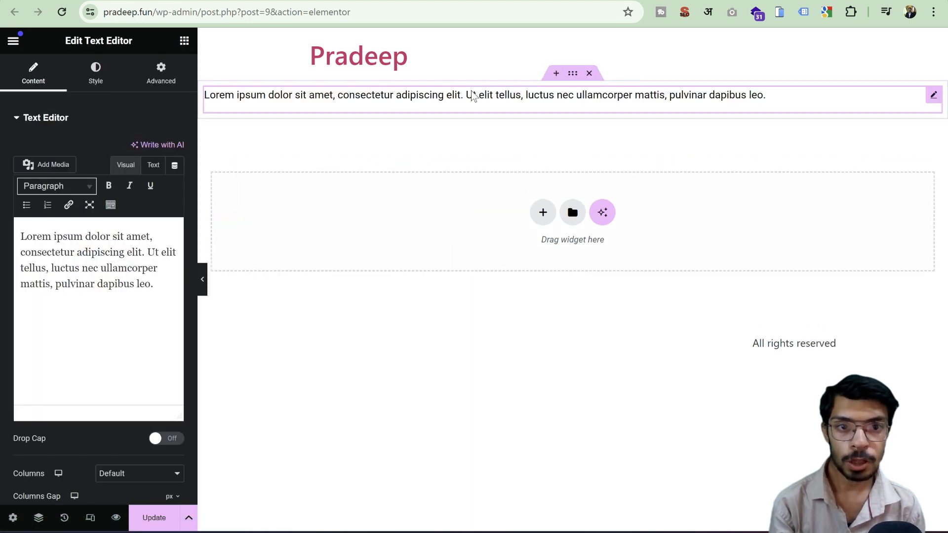
View the container's layout settings, return to the text widget and look through the media library without inserting anything.
{"action": "left_click", "coordinate": [573, 73]}
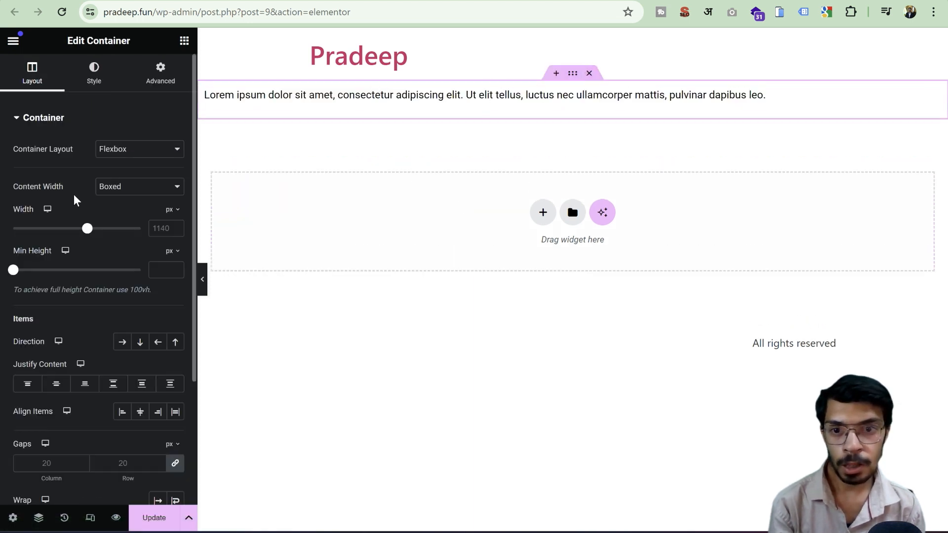
{"action": "left_click", "coordinate": [486, 109]}
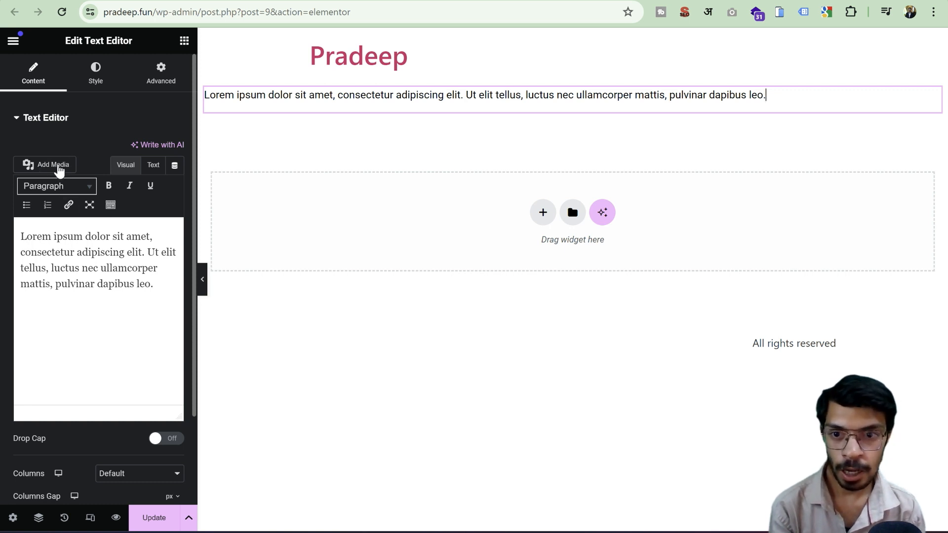
{"action": "left_click", "coordinate": [53, 164]}
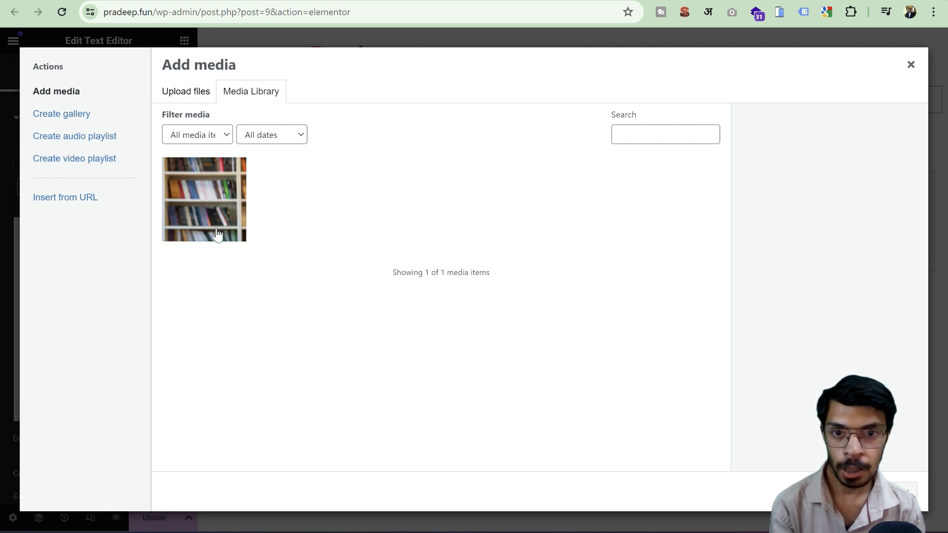
{"action": "left_click", "coordinate": [910, 65]}
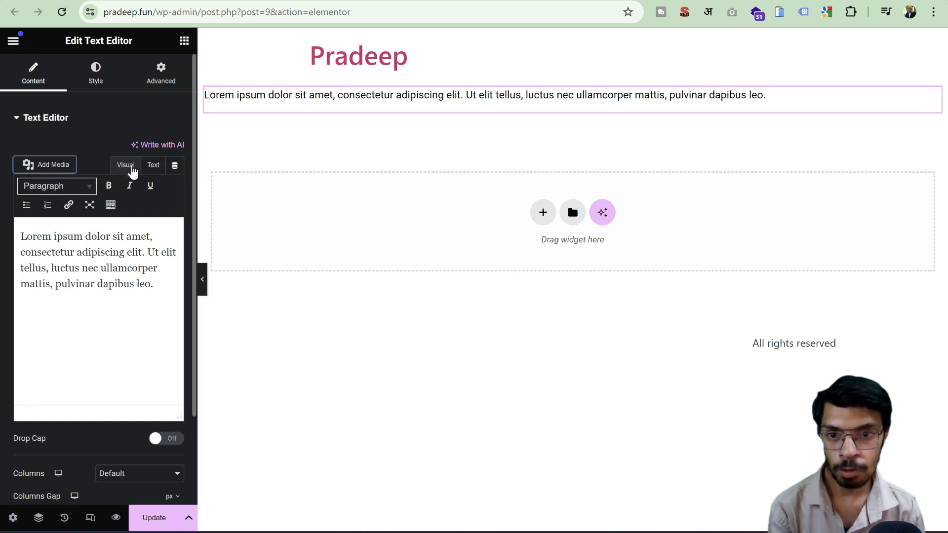
Compare the placeholder text in the Visual and Text editing modes and view the available paragraph and heading formats.
{"action": "left_click", "coordinate": [154, 284]}
{"action": "left_click_drag", "start_coordinate": [154, 283], "coordinate": [37, 236]}
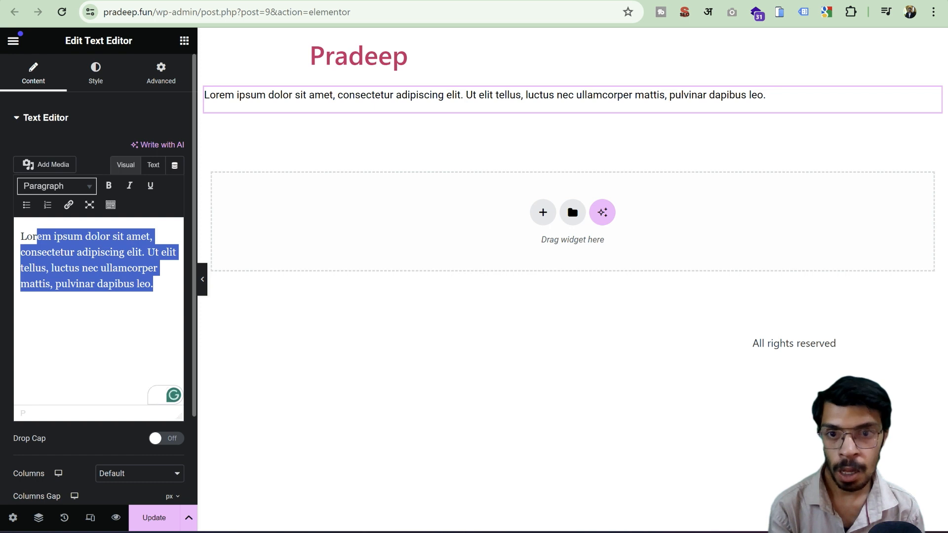
{"action": "left_click", "coordinate": [153, 164]}
{"action": "left_click_drag", "start_coordinate": [78, 264], "coordinate": [25, 212]}
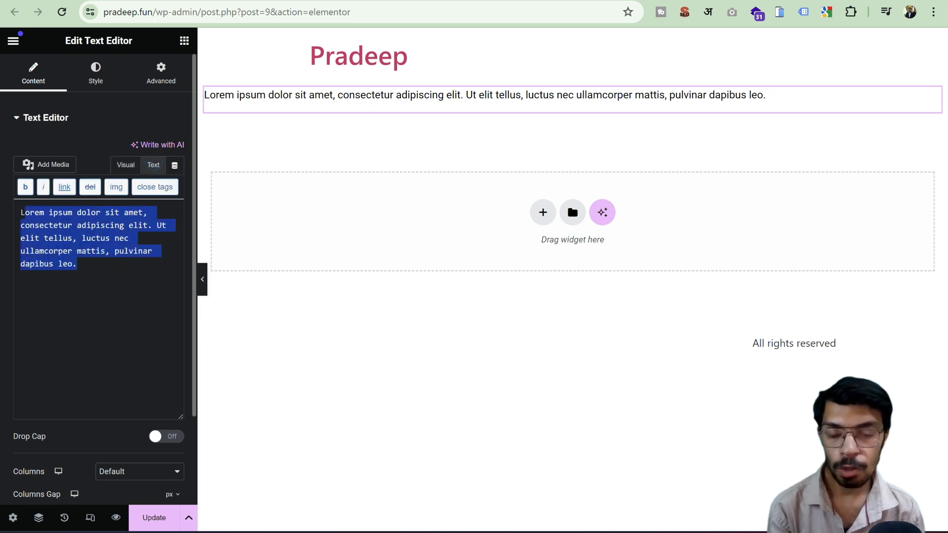
{"action": "left_click", "coordinate": [72, 239]}
{"action": "left_click_drag", "start_coordinate": [78, 265], "coordinate": [21, 212]}
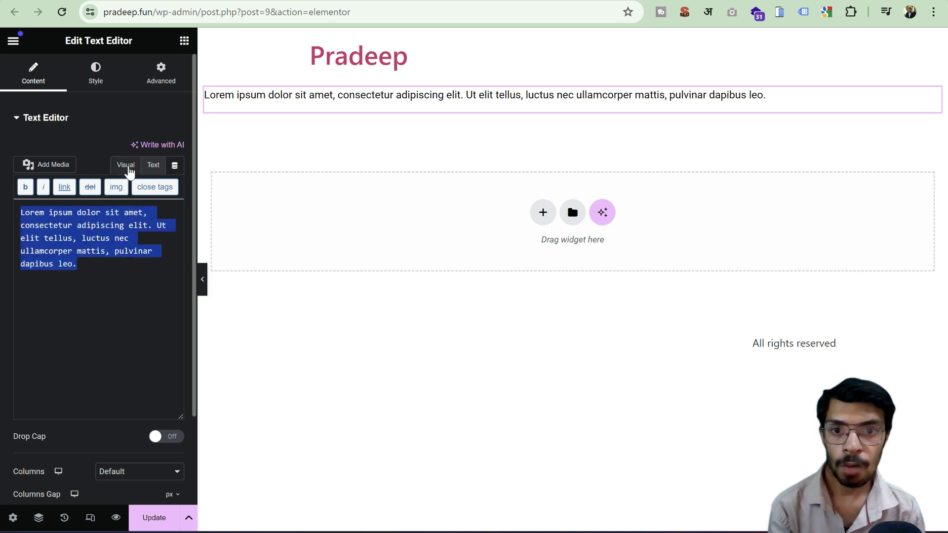
{"action": "left_click", "coordinate": [129, 171]}
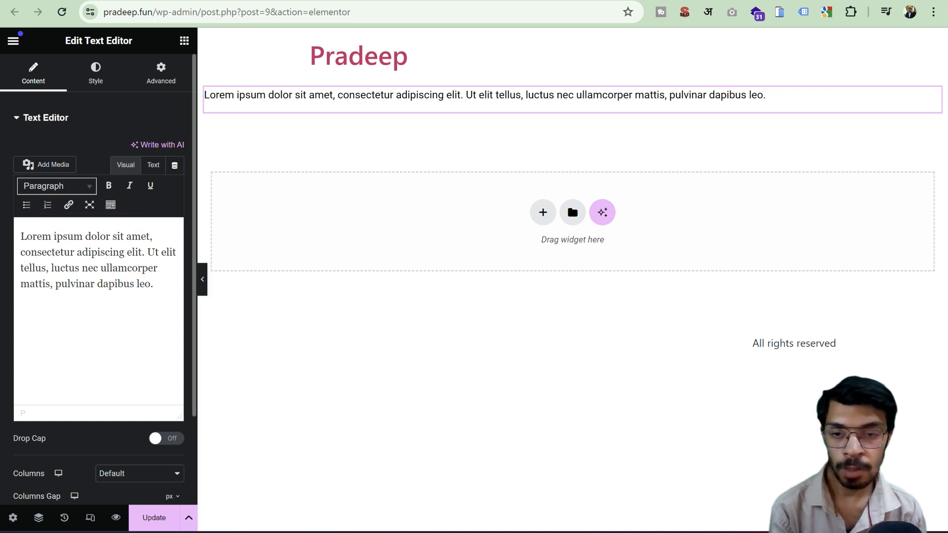
{"action": "left_click", "coordinate": [83, 189]}
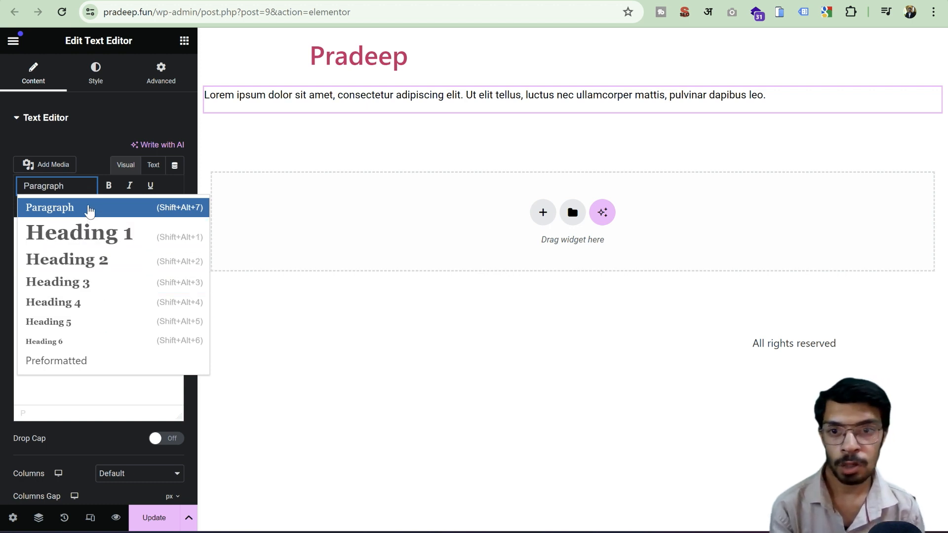
{"action": "left_click", "coordinate": [70, 188]}
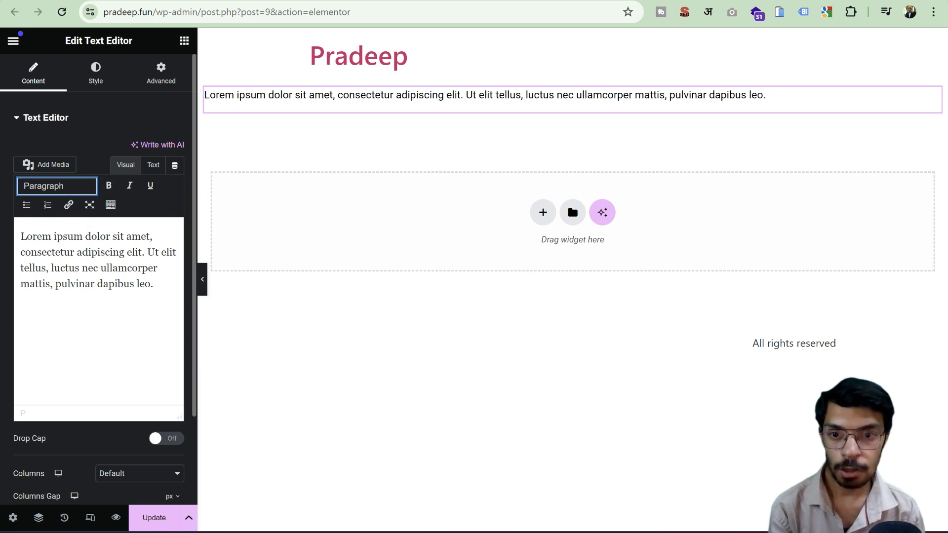
Format the words "dolor sit amet" in the paragraph as bold, italic and underlined.
{"action": "left_click_drag", "start_coordinate": [151, 236], "coordinate": [85, 236]}
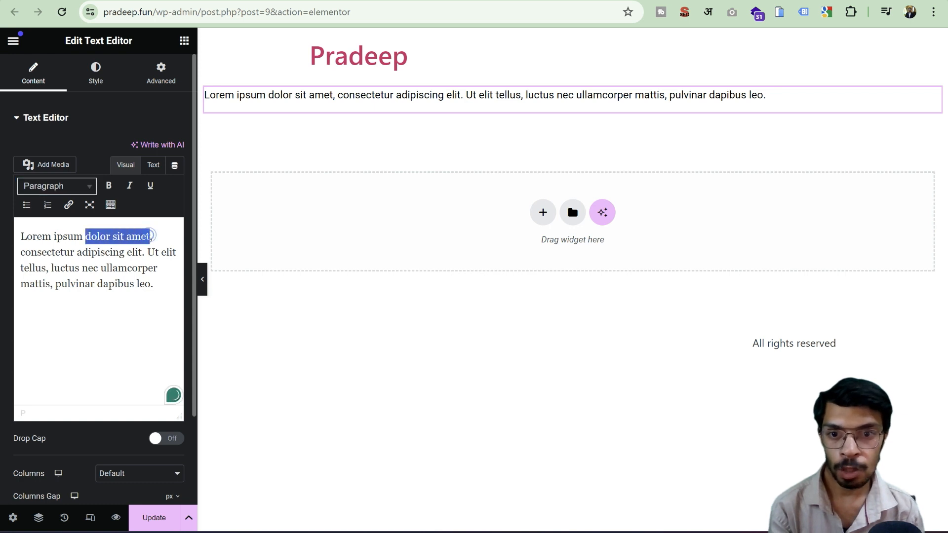
{"action": "left_click", "coordinate": [106, 187]}
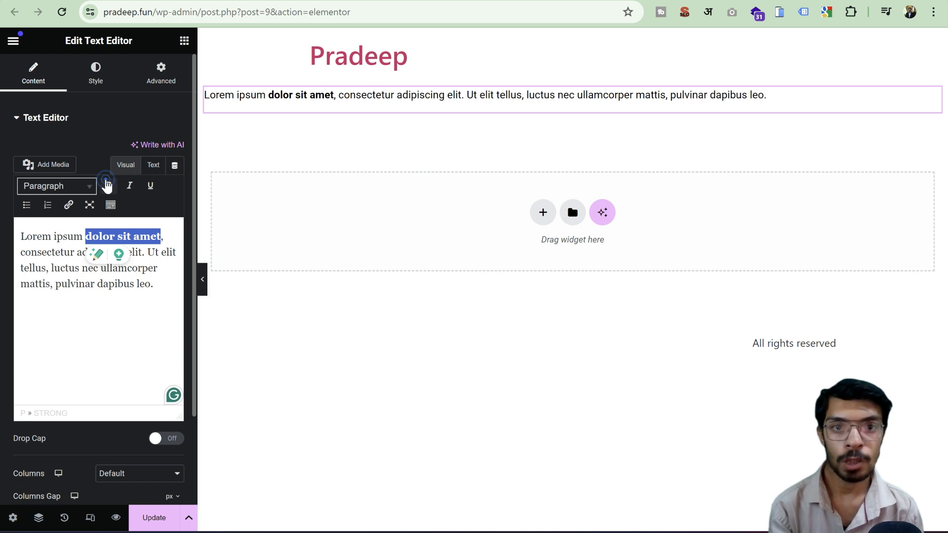
{"action": "left_click", "coordinate": [128, 188]}
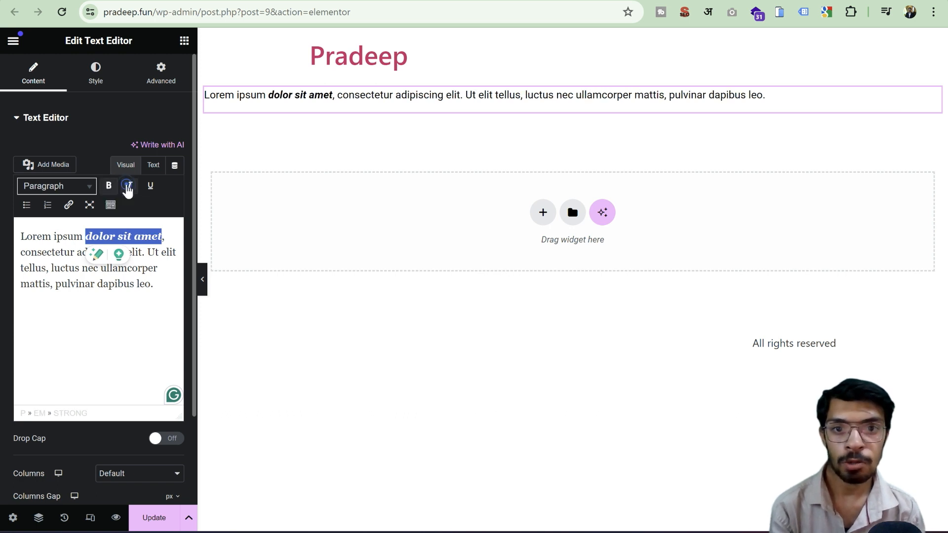
{"action": "left_click", "coordinate": [150, 187]}
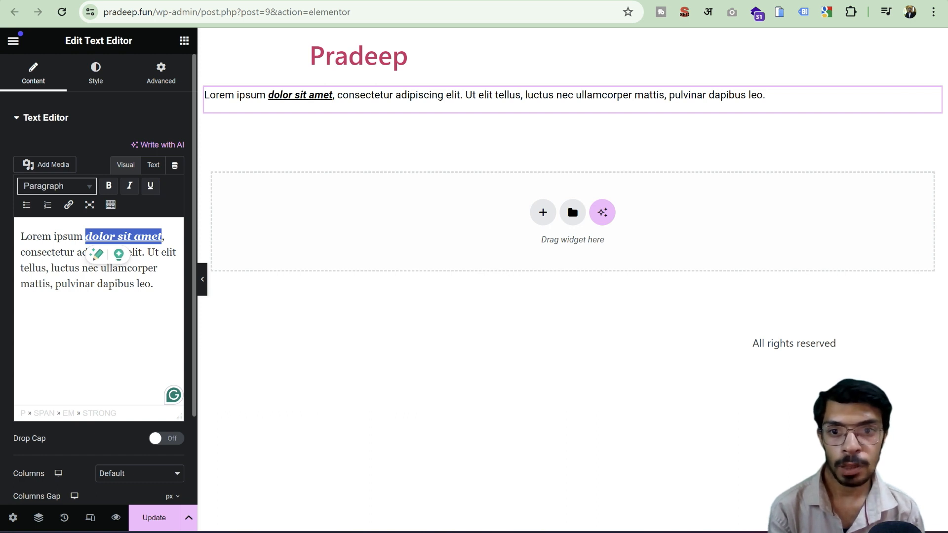
Try the bulleted and numbered list formats on the paragraph and remove the list formatting again.
{"action": "left_click", "coordinate": [110, 285]}
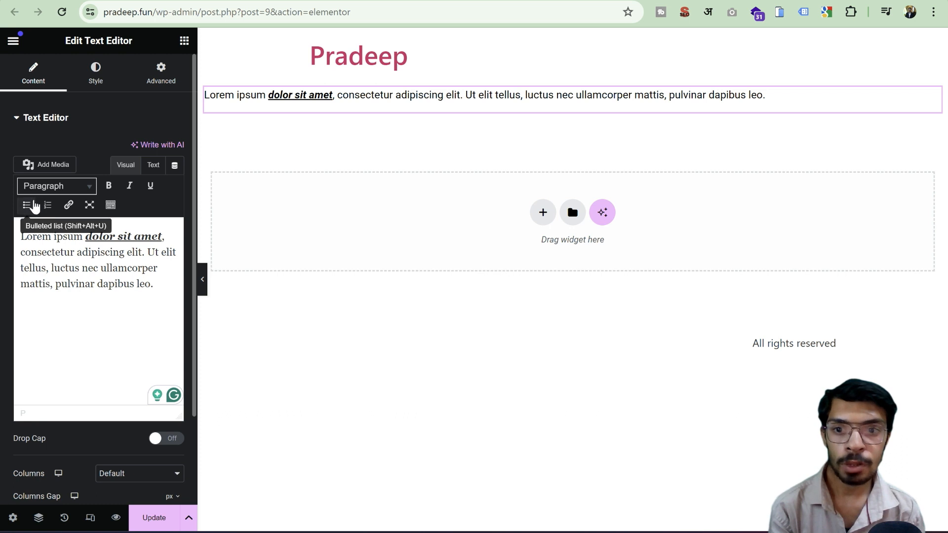
{"action": "left_click", "coordinate": [27, 205]}
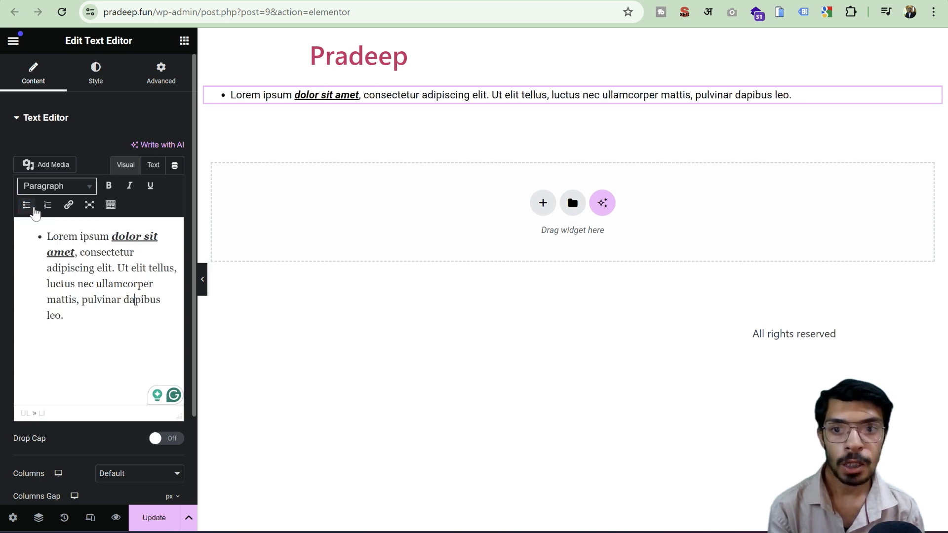
{"action": "left_click", "coordinate": [48, 206]}
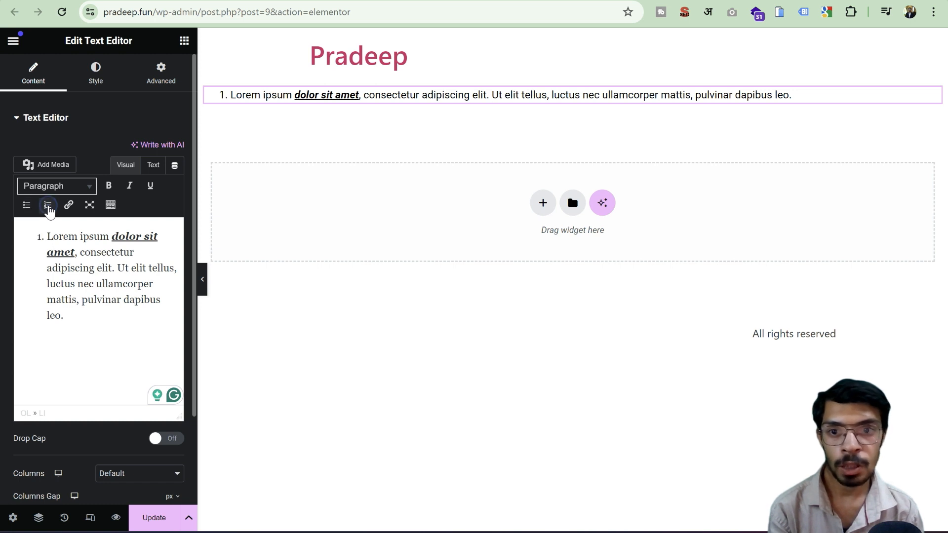
{"action": "left_click", "coordinate": [48, 206]}
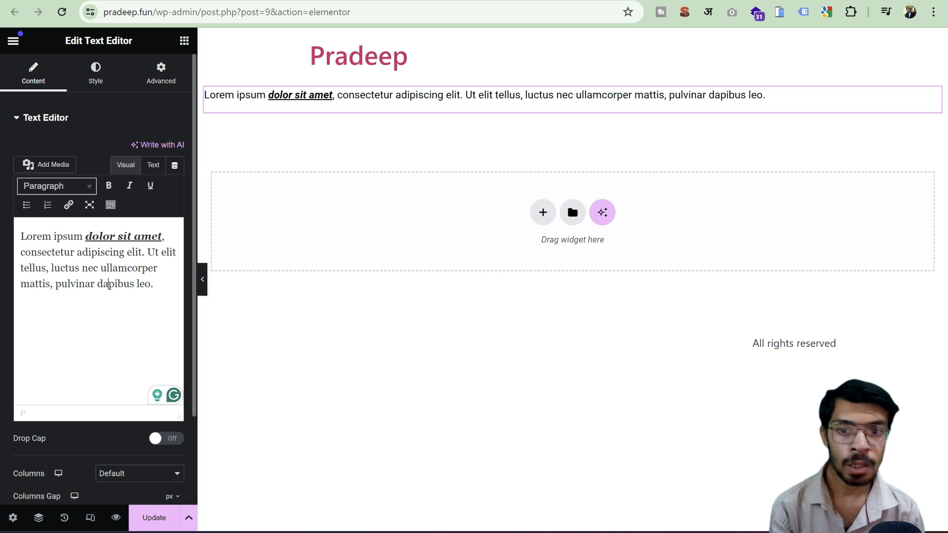
Try inserting a link on the words "dolor sit amet" and leave it without entering a URL.
{"action": "left_click_drag", "start_coordinate": [154, 284], "coordinate": [22, 237]}
{"action": "left_click", "coordinate": [41, 268]}
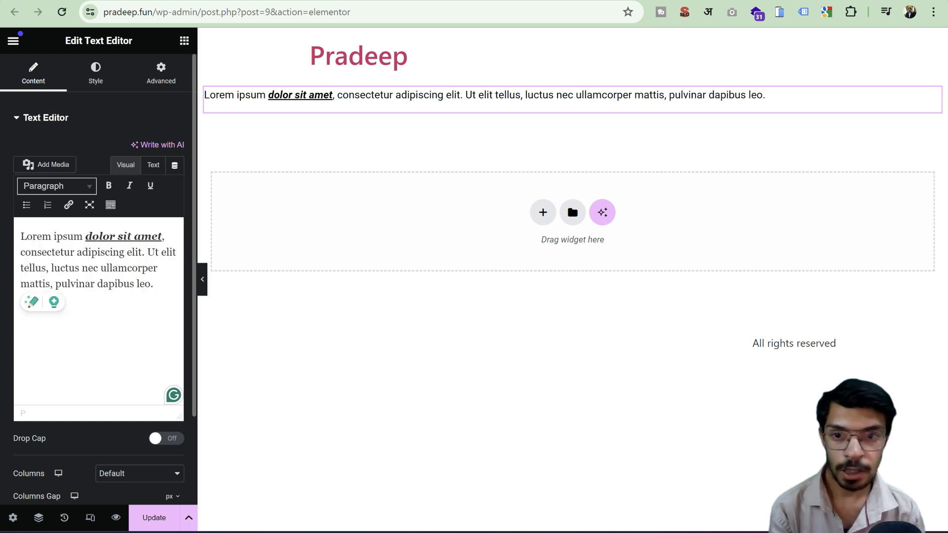
{"action": "left_click_drag", "start_coordinate": [162, 236], "coordinate": [85, 237]}
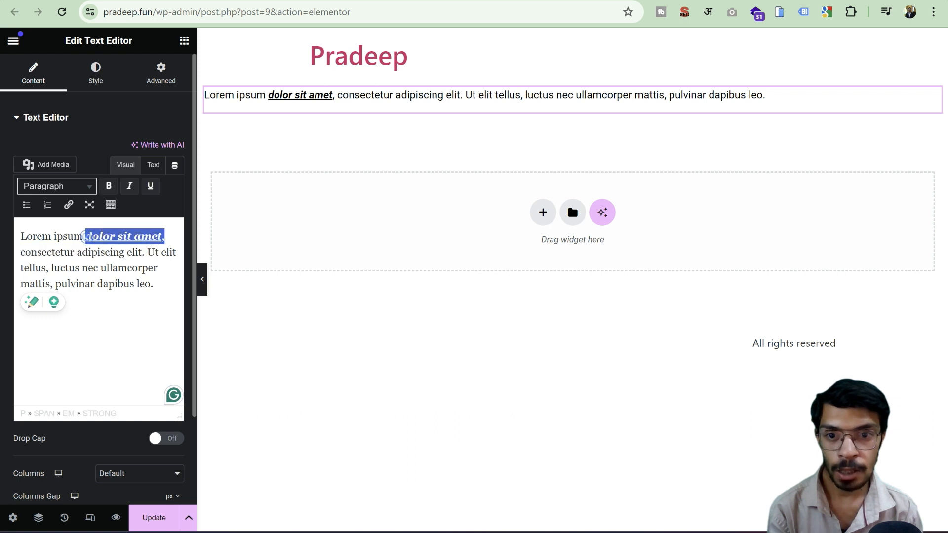
{"action": "left_click", "coordinate": [68, 205]}
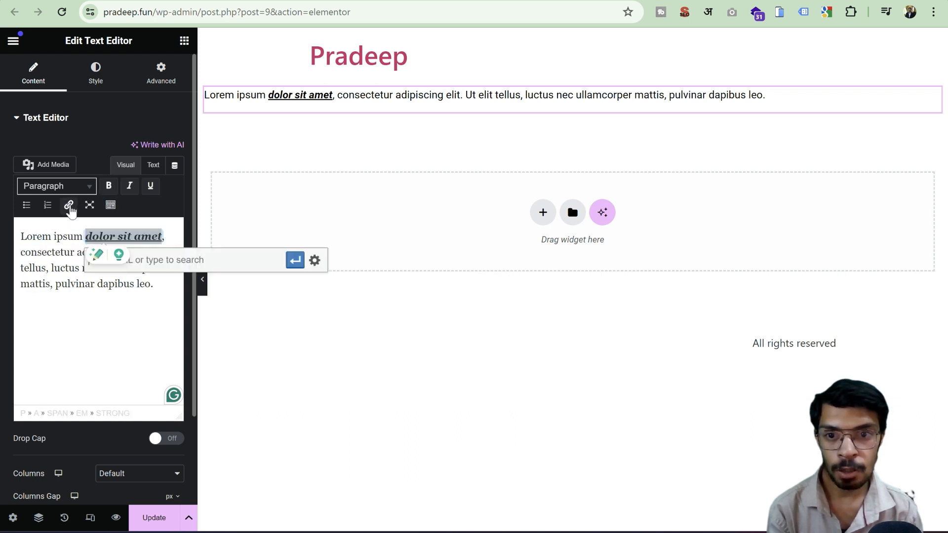
{"action": "left_click", "coordinate": [171, 263]}
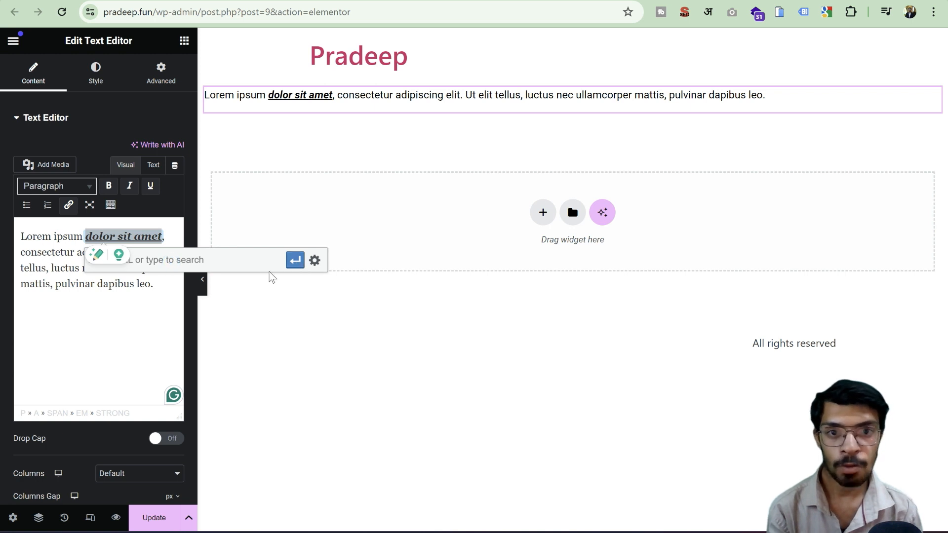
{"action": "left_click", "coordinate": [101, 284]}
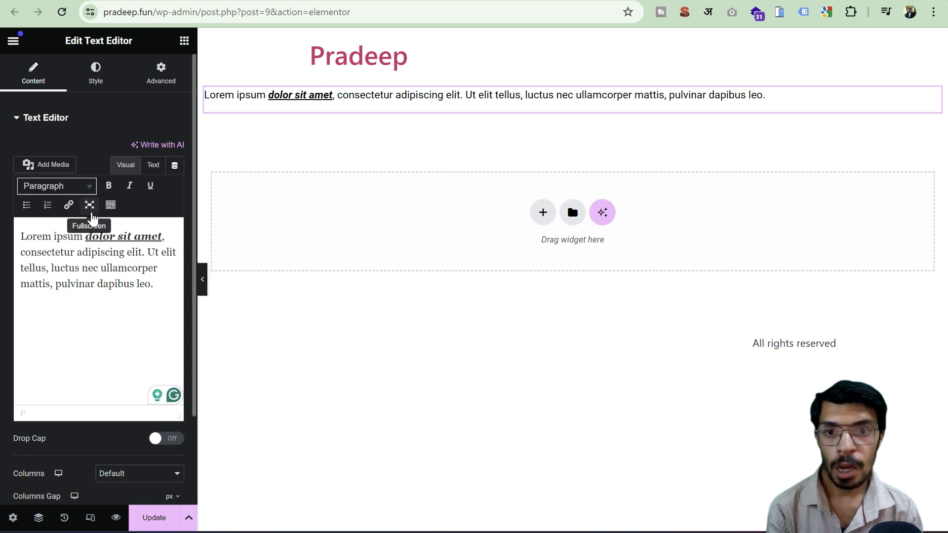
View the text in fullscreen editing mode, return to the normal view and show the additional formatting tools.
{"action": "left_click", "coordinate": [90, 207]}
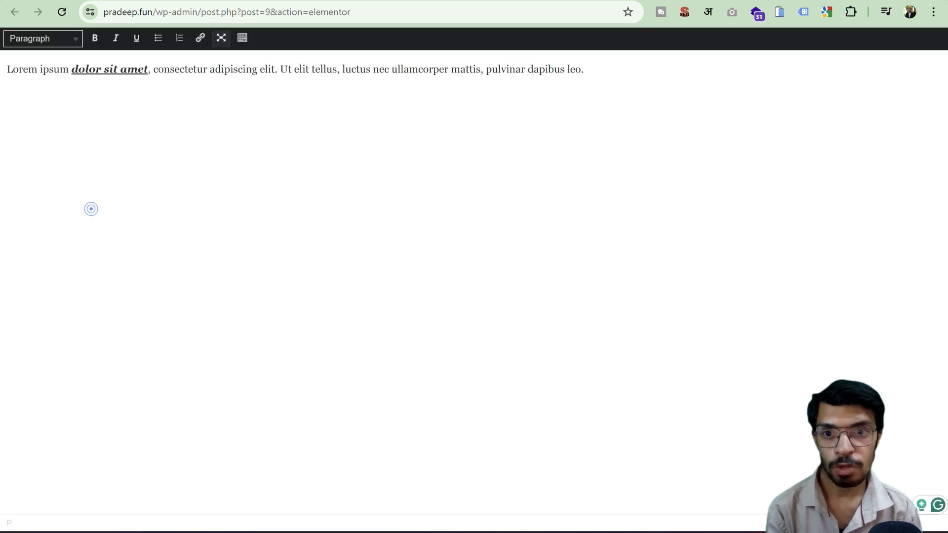
{"action": "left_click", "coordinate": [221, 39]}
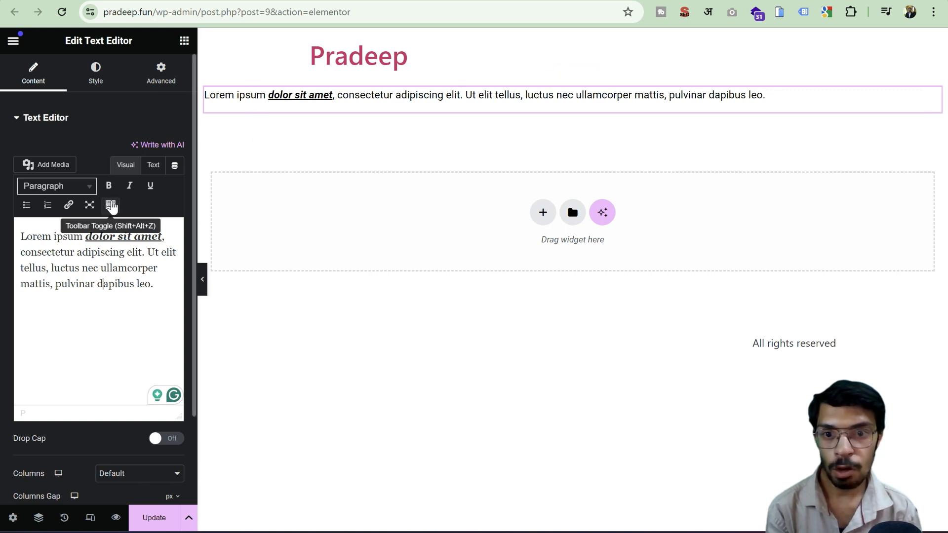
{"action": "left_click", "coordinate": [110, 205]}
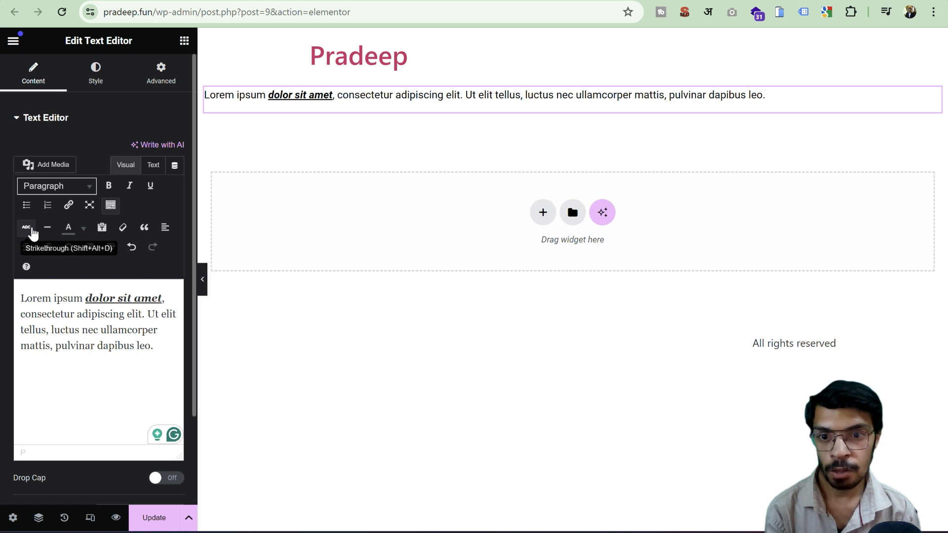
Try strikethrough on the word "ullamcorper" and remove it again.
{"action": "left_click_drag", "start_coordinate": [158, 330], "coordinate": [101, 330]}
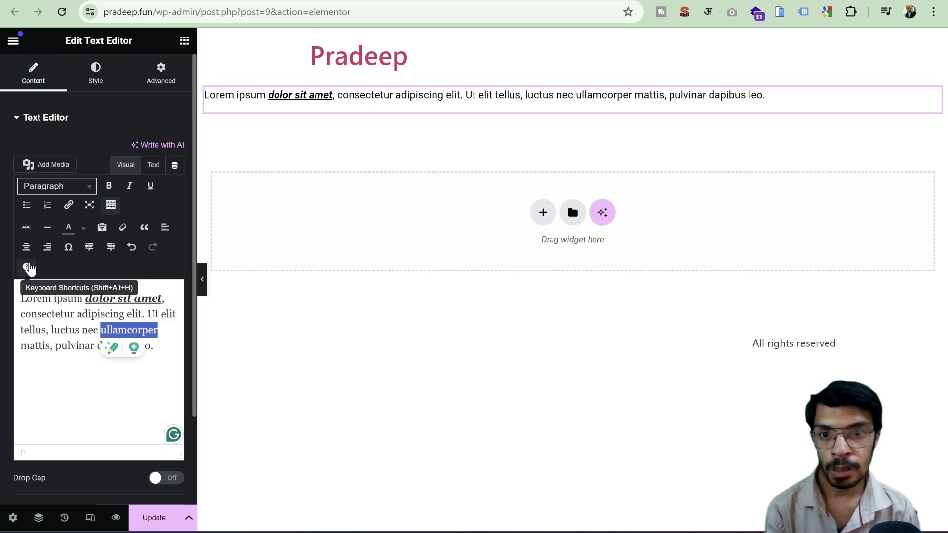
{"action": "left_click", "coordinate": [27, 228]}
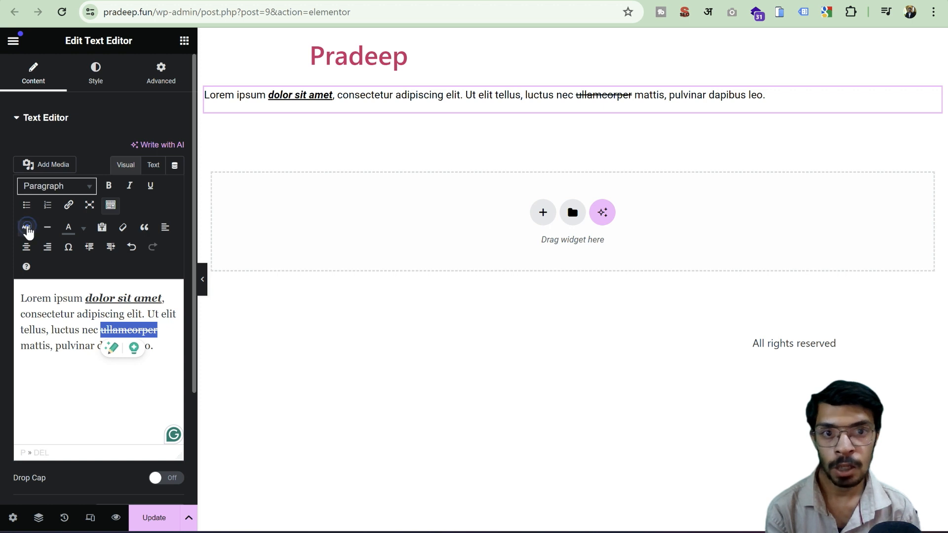
{"action": "left_click", "coordinate": [28, 228]}
{"action": "left_click", "coordinate": [27, 228]}
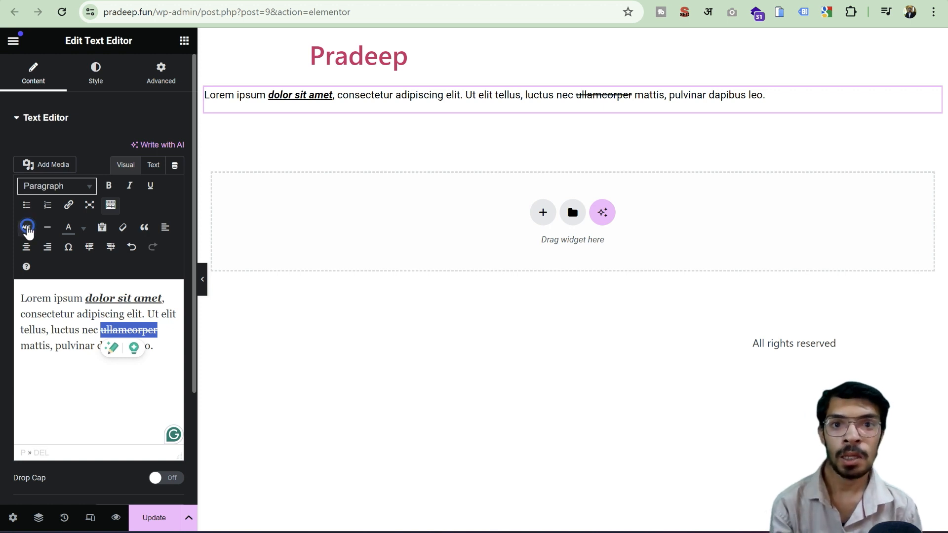
{"action": "left_click", "coordinate": [28, 230]}
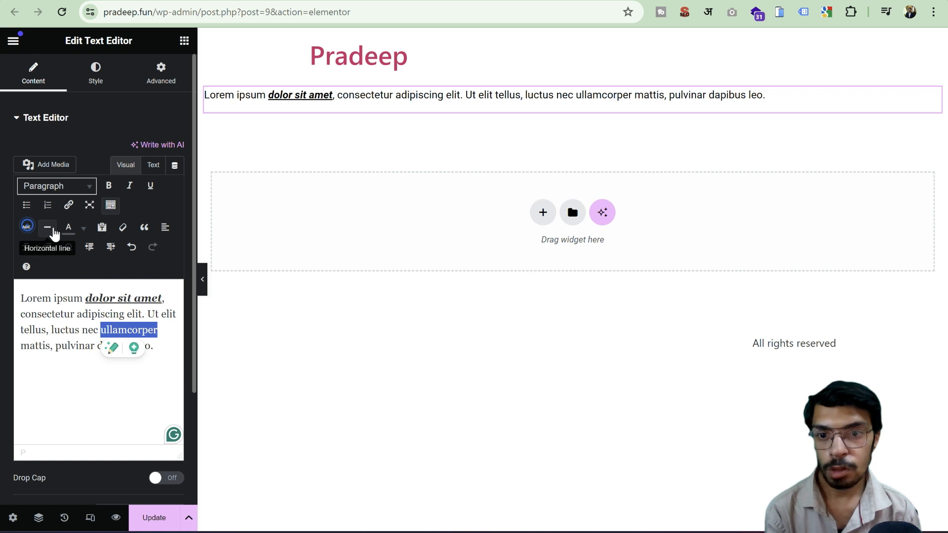
Replace the selected word "ullamcorper" with a horizontal line.
{"action": "left_click", "coordinate": [52, 229]}
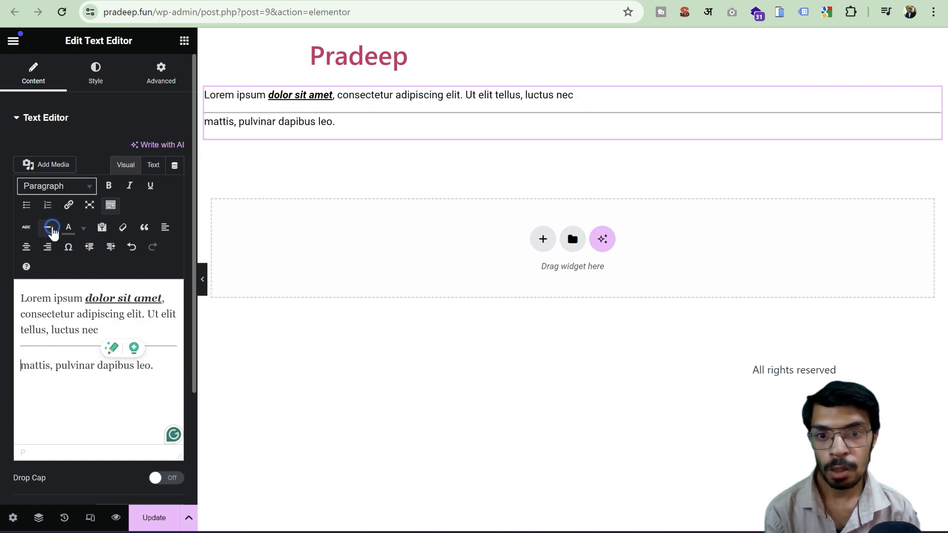
Insert three more horizontal lines below the existing one in the text.
{"action": "left_click", "coordinate": [50, 228]}
{"action": "left_click", "coordinate": [49, 228]}
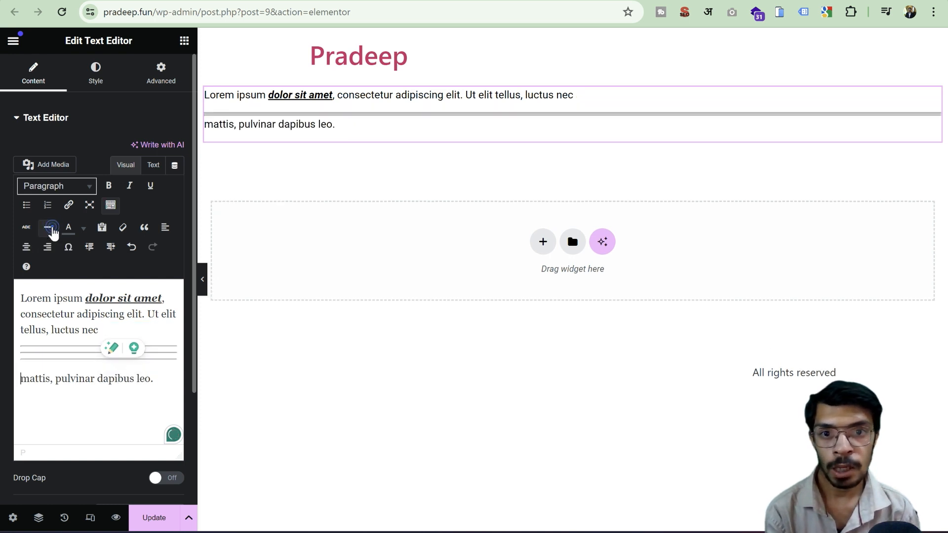
{"action": "left_click", "coordinate": [52, 231]}
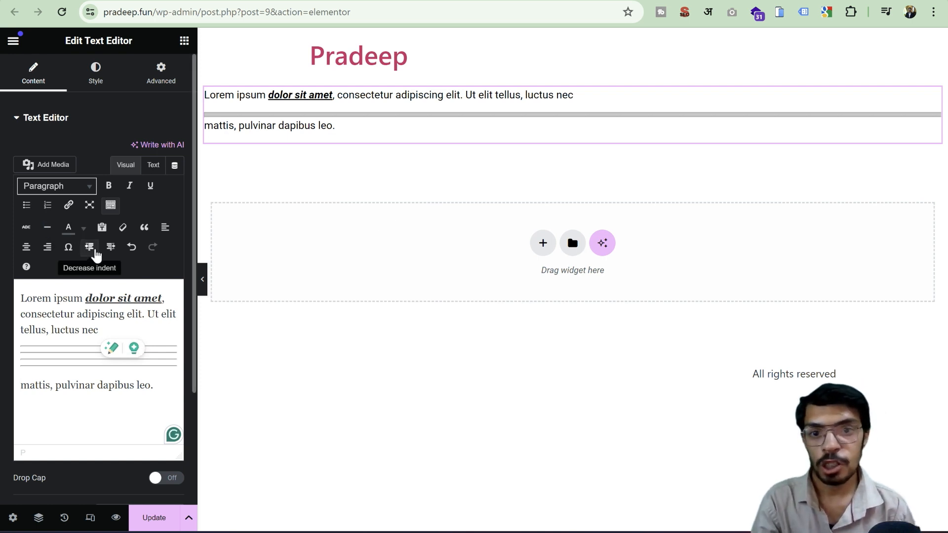
Change the text color of the words "dolor sit amet" to orange.
{"action": "key", "text": "shift+Left"}
{"action": "key", "text": "shift+Left"}
{"action": "key", "text": "shift+Left"}
{"action": "key", "text": "shift+Left"}
{"action": "key", "text": "shift+Left"}
{"action": "key", "text": "shift+Left"}
{"action": "key", "text": "shift+Left"}
{"action": "key", "text": "shift+Left"}
{"action": "key", "text": "shift+Left"}
{"action": "key", "text": "shift+Left"}
{"action": "key", "text": "shift+Left"}
{"action": "key", "text": "shift+Left"}
{"action": "key", "text": "shift+Left"}
{"action": "key", "text": "shift+Left"}
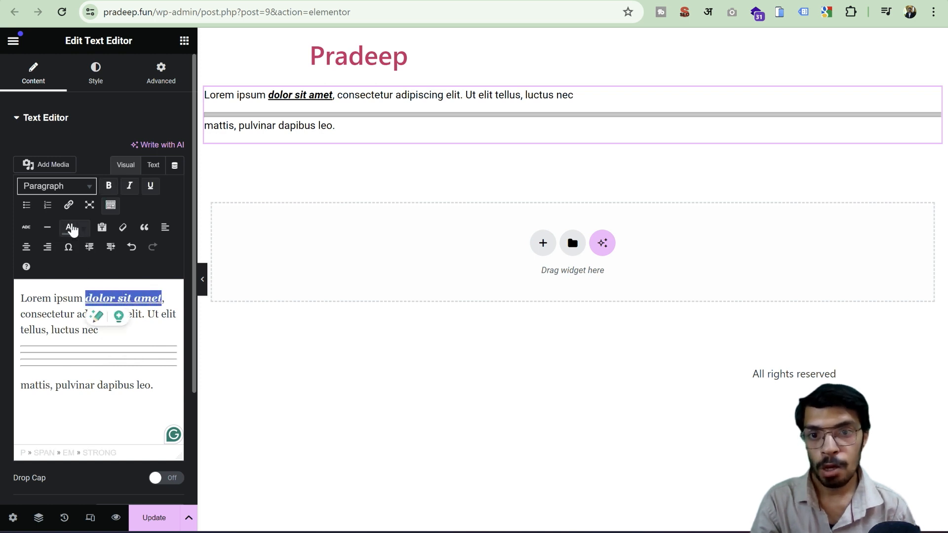
{"action": "left_click", "coordinate": [83, 228]}
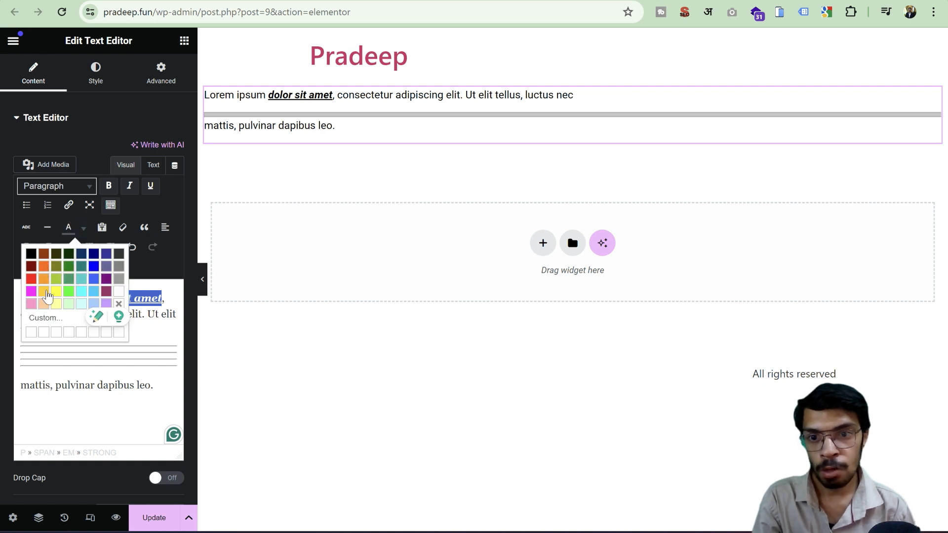
{"action": "left_click", "coordinate": [44, 267]}
{"action": "left_click", "coordinate": [21, 354]}
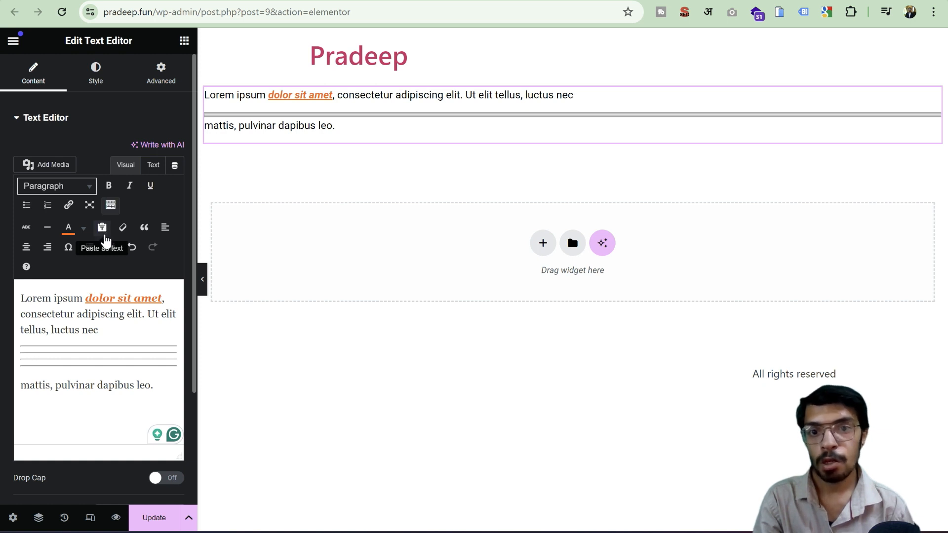
Turn on pasting as plain text and try the blockquote format on the opening paragraph, removing it again.
{"action": "left_click", "coordinate": [102, 228]}
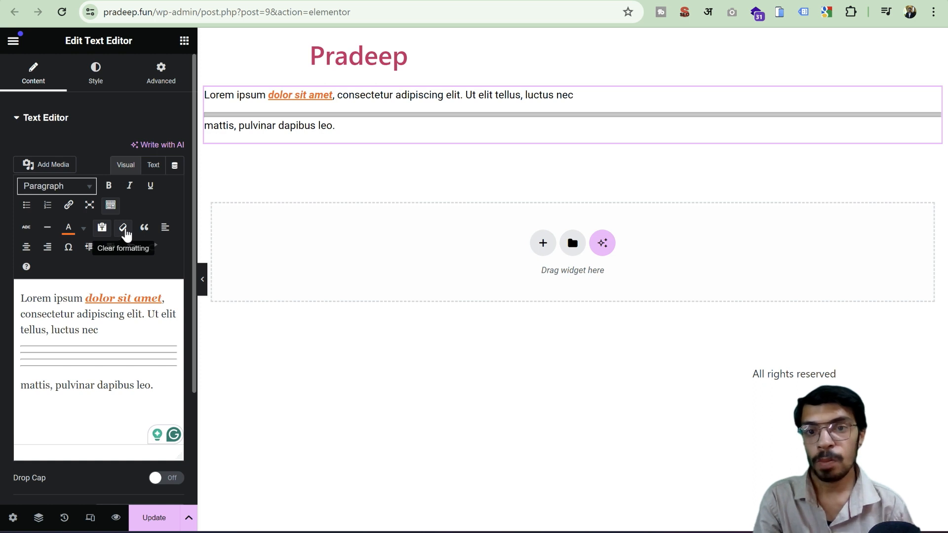
{"action": "left_click", "coordinate": [125, 230]}
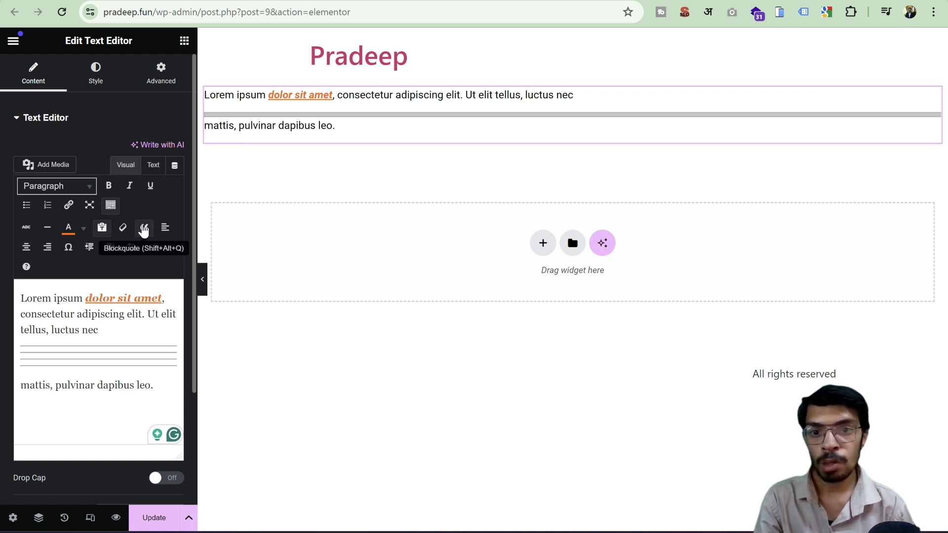
{"action": "left_click", "coordinate": [143, 230]}
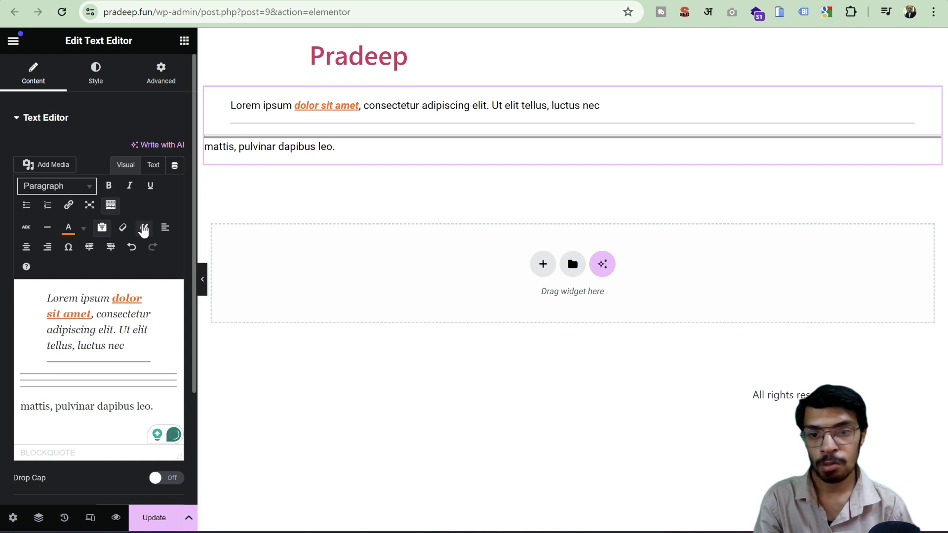
{"action": "left_click", "coordinate": [144, 230]}
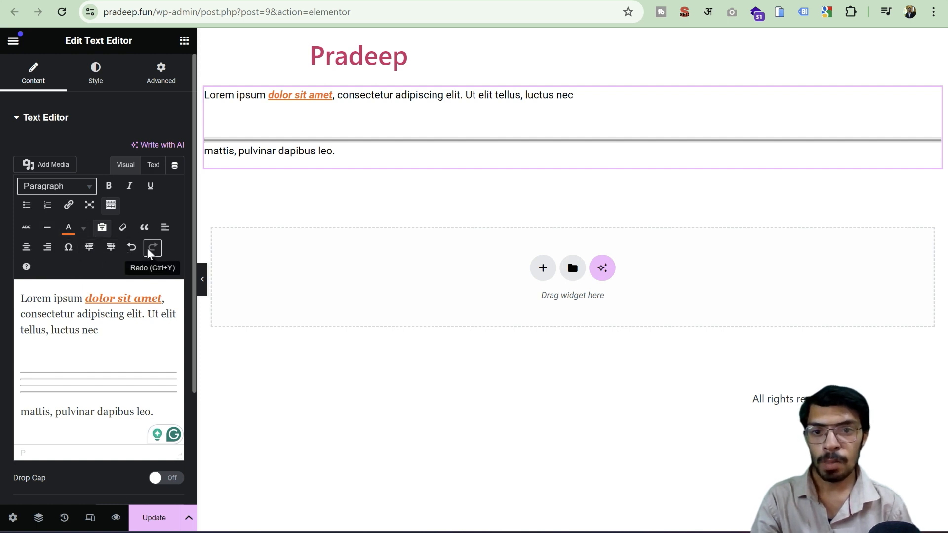
{"action": "left_click", "coordinate": [92, 247]}
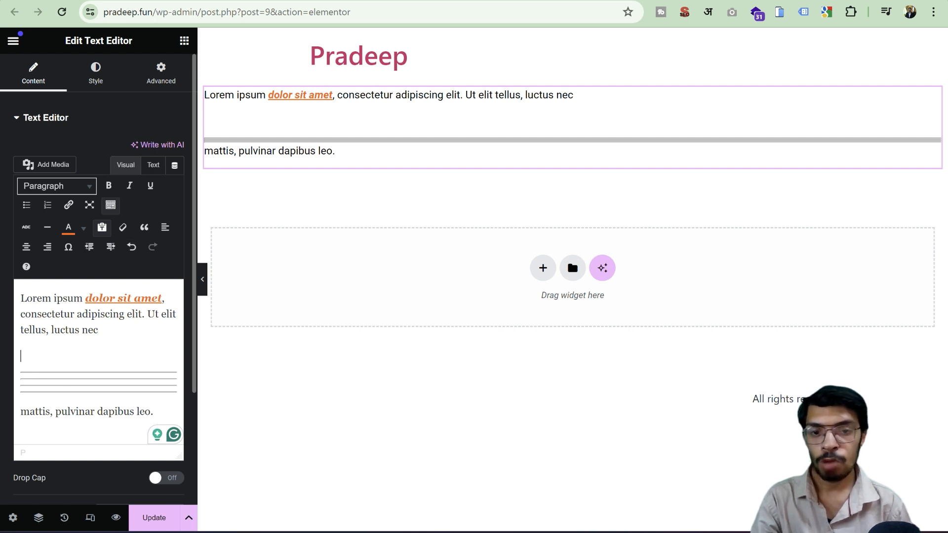
Enable the drop cap and set the text to 1 column after trying a 4-column layout.
{"action": "scroll", "coordinate": [98, 296], "scroll_direction": "down", "scroll_amount": 2}
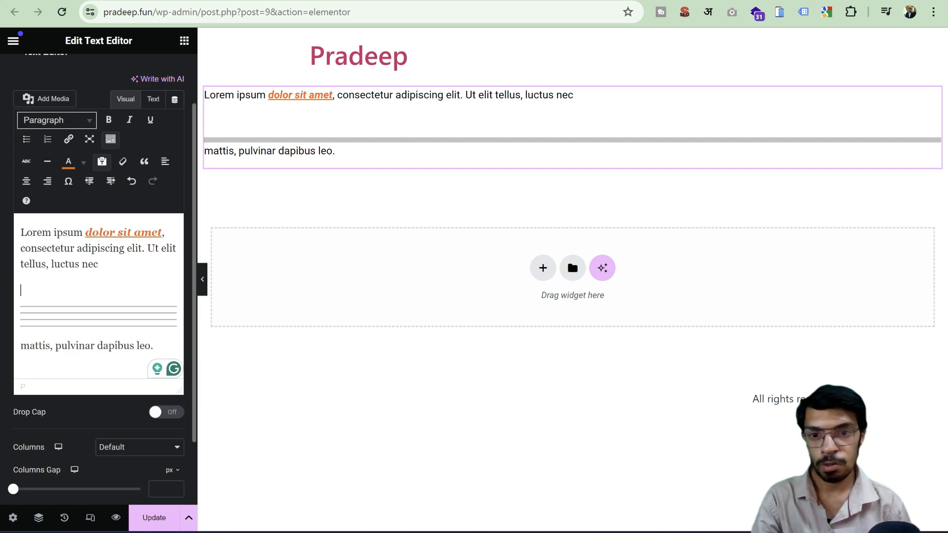
{"action": "left_click", "coordinate": [164, 420]}
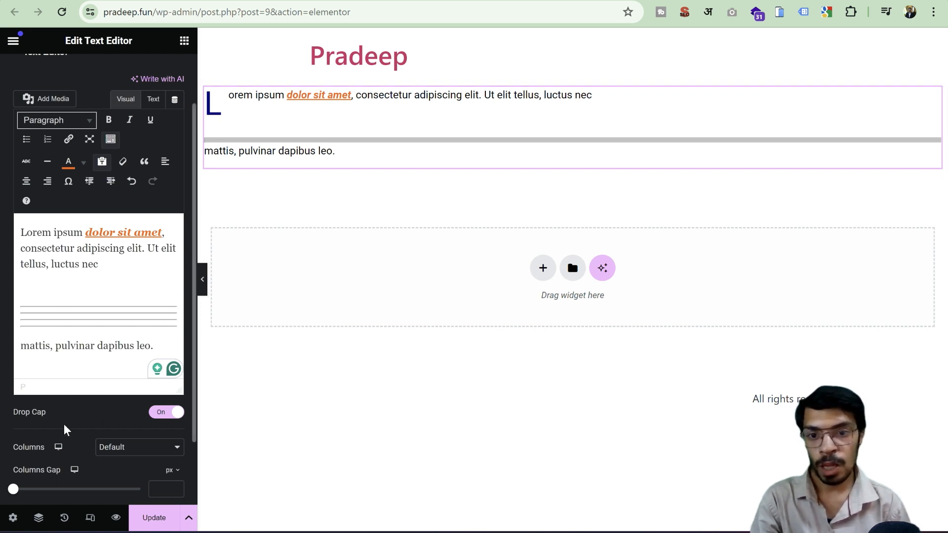
{"action": "scroll", "coordinate": [59, 424], "scroll_direction": "down", "scroll_amount": 2}
{"action": "left_click", "coordinate": [143, 369]}
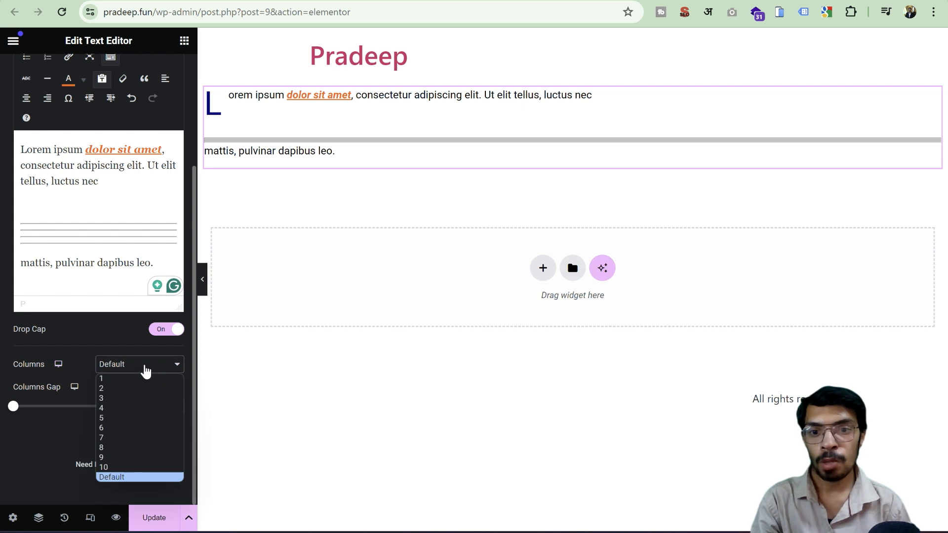
{"action": "left_click", "coordinate": [139, 409]}
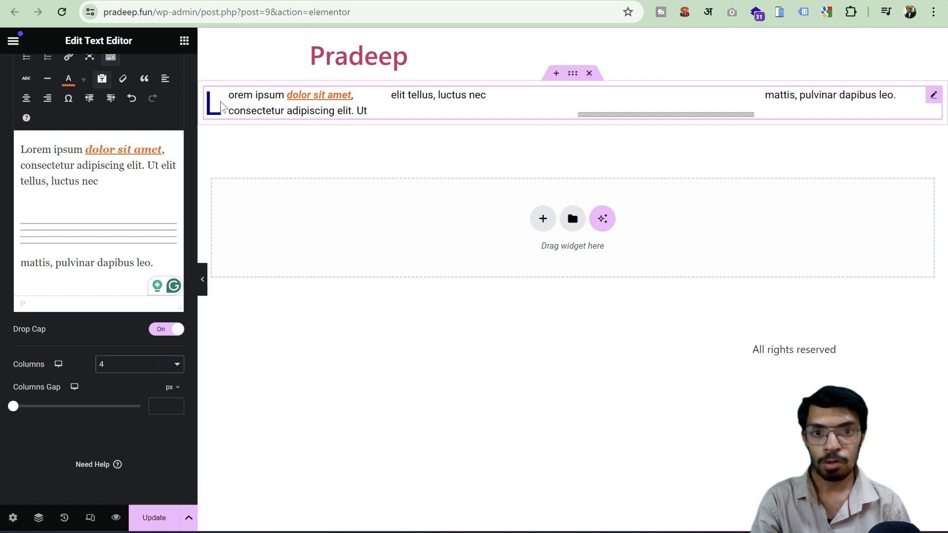
{"action": "left_click", "coordinate": [118, 364]}
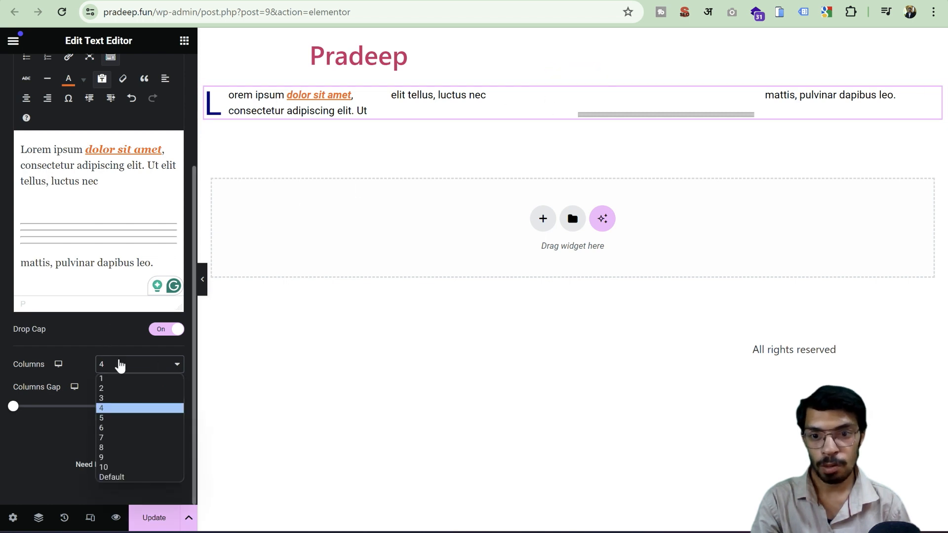
{"action": "left_click", "coordinate": [117, 378]}
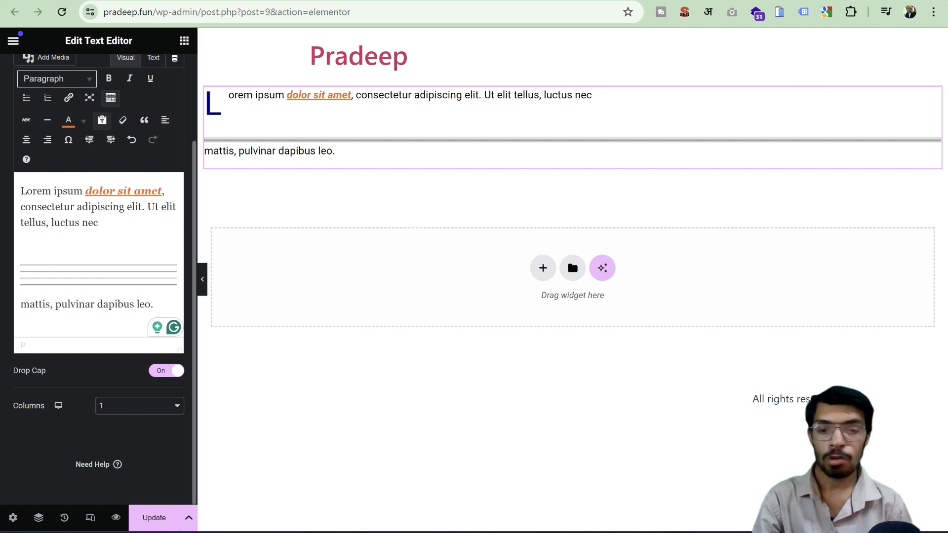
Show the widget's style settings and look at the device options for the alignment.
{"action": "scroll", "coordinate": [137, 424], "scroll_direction": "up", "scroll_amount": 3}
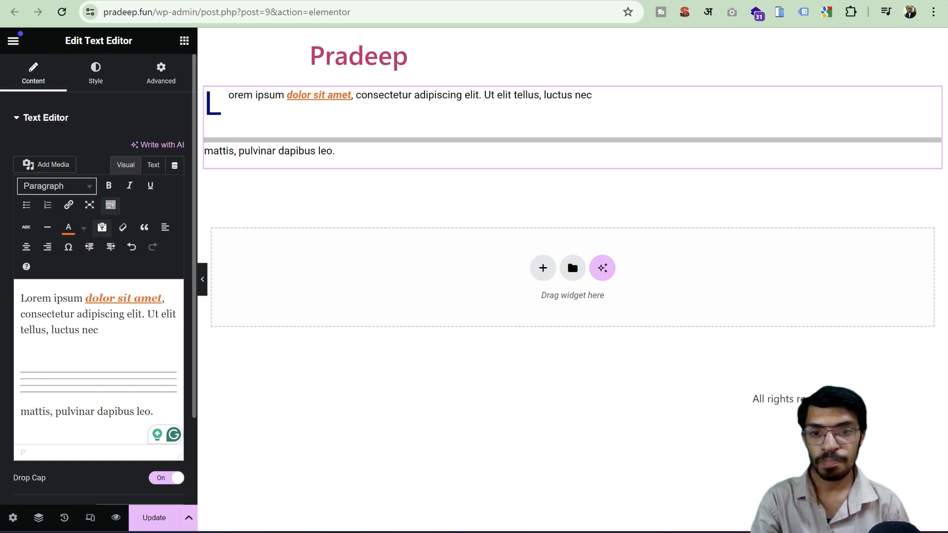
{"action": "left_click", "coordinate": [96, 69]}
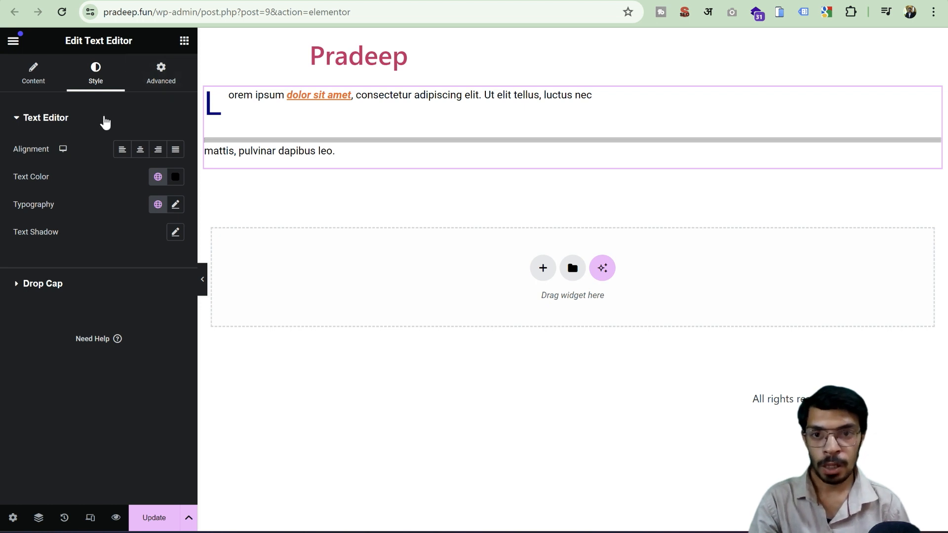
{"action": "left_click", "coordinate": [63, 150]}
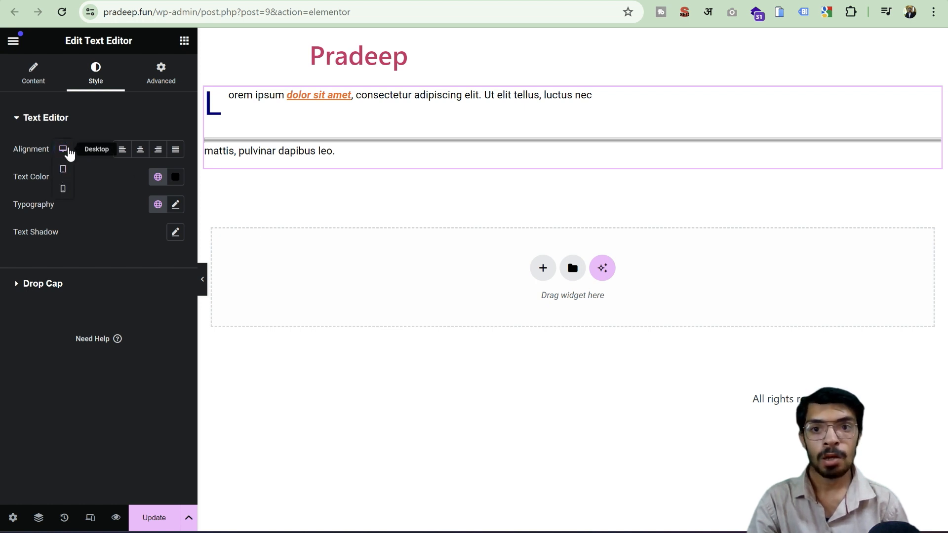
{"action": "left_click", "coordinate": [104, 116]}
{"action": "left_click", "coordinate": [70, 121]}
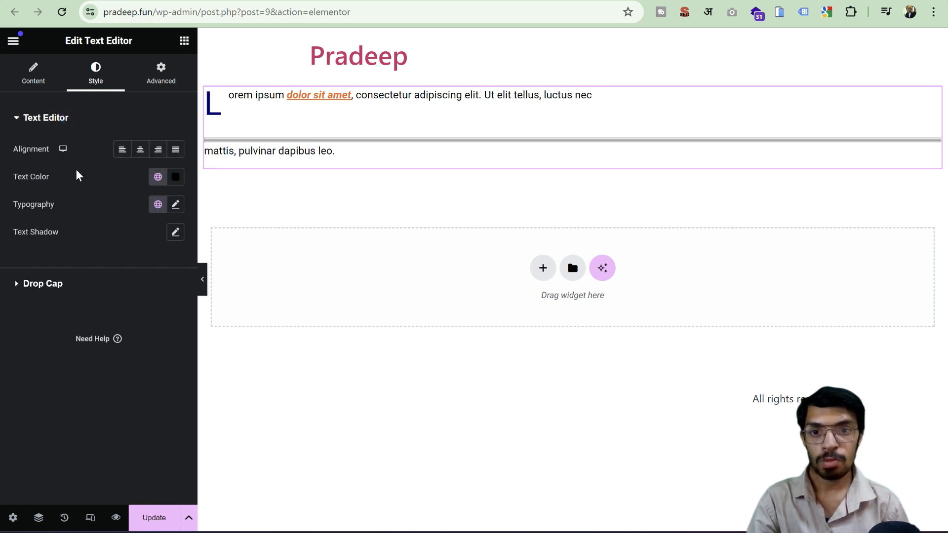
Try the custom green #00AA1A as the text color and darken it back to near black.
{"action": "left_click", "coordinate": [176, 177]}
{"action": "mouse_move", "coordinate": [214, 250]}
{"action": "left_mouse_down"}
{"action": "mouse_move", "coordinate": [269, 250]}
{"action": "mouse_move", "coordinate": [243, 321]}
{"action": "mouse_move", "coordinate": [176, 327]}
{"action": "mouse_move", "coordinate": [112, 311]}
{"action": "mouse_move", "coordinate": [131, 281]}
{"action": "mouse_move", "coordinate": [212, 235]}
{"action": "mouse_move", "coordinate": [207, 258]}
{"action": "mouse_move", "coordinate": [245, 240]}
{"action": "mouse_move", "coordinate": [254, 264]}
{"action": "left_mouse_up"}
{"action": "left_click", "coordinate": [154, 338]}
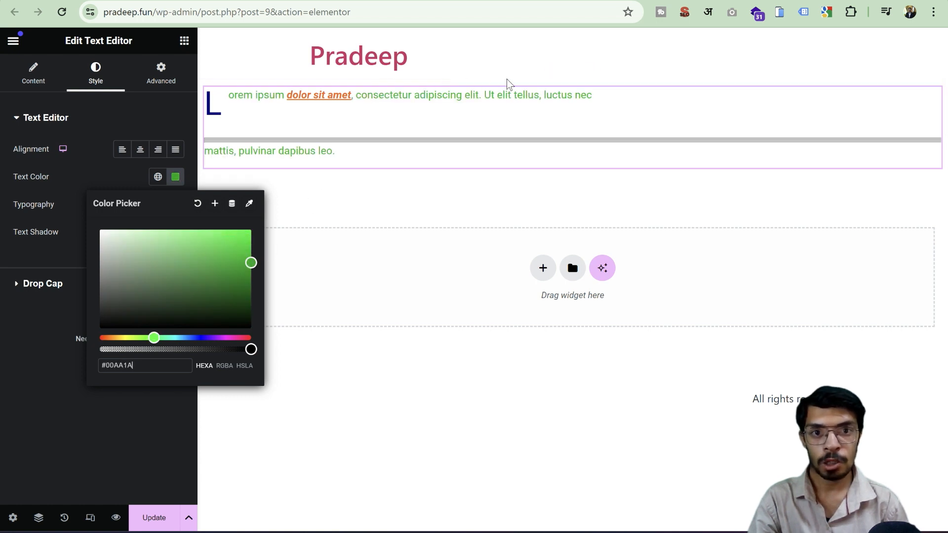
{"action": "left_click_drag", "start_coordinate": [251, 260], "coordinate": [46, 336]}
{"action": "left_click", "coordinate": [46, 335]}
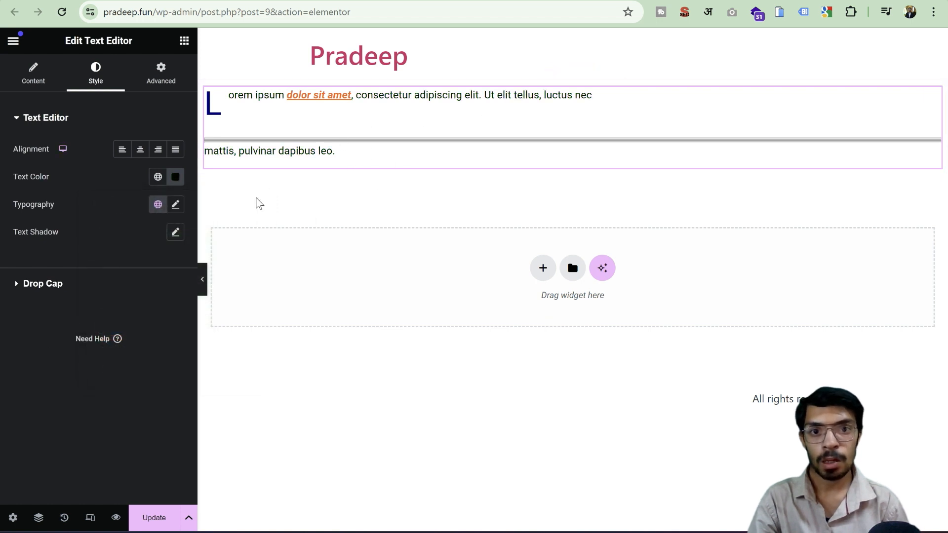
Set the text color to the global Accent color after trying the custom green #00C01D.
{"action": "left_click", "coordinate": [175, 177]}
{"action": "left_click", "coordinate": [236, 249]}
{"action": "left_click_drag", "start_coordinate": [236, 250], "coordinate": [253, 254]}
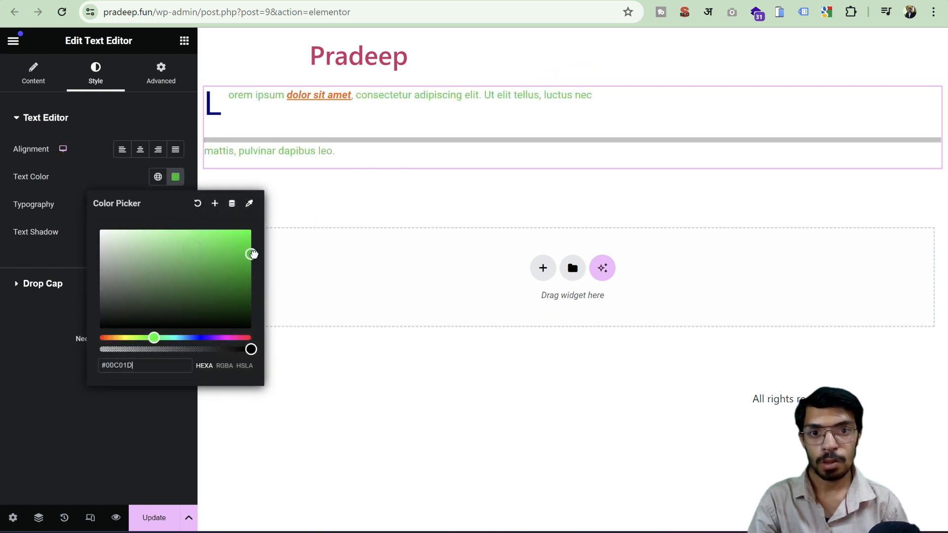
{"action": "left_click", "coordinate": [157, 177]}
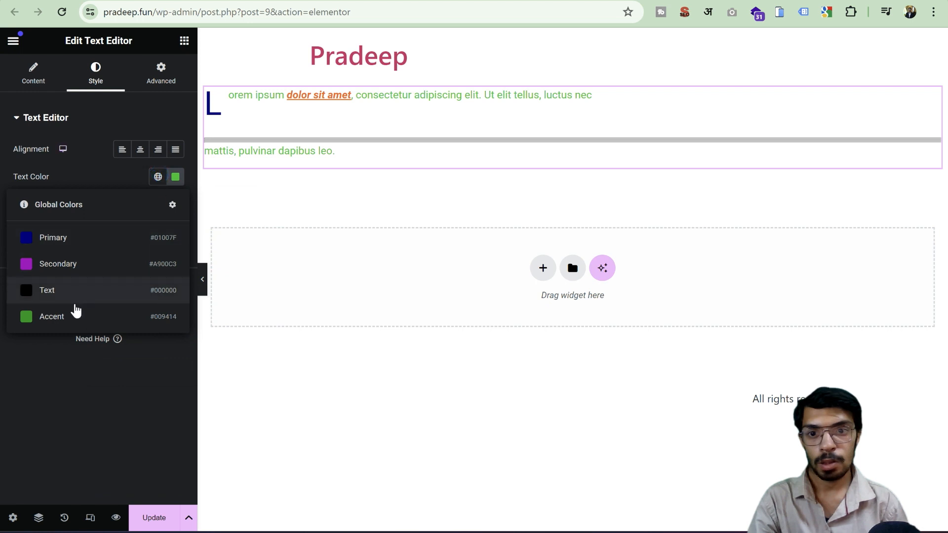
{"action": "left_click", "coordinate": [71, 314]}
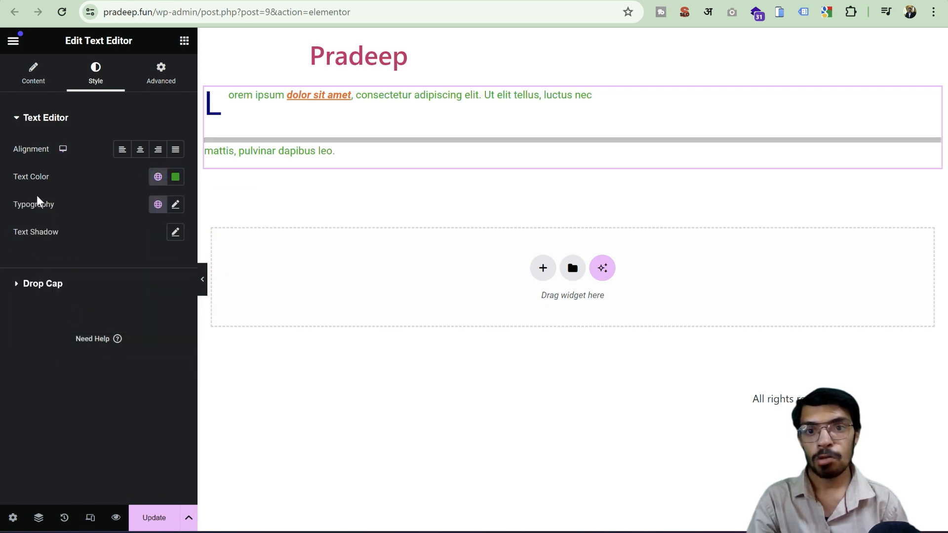
Look through the font families and the other typography settings of the text, leaving the values as they are.
{"action": "left_click", "coordinate": [178, 206]}
{"action": "left_click", "coordinate": [124, 267]}
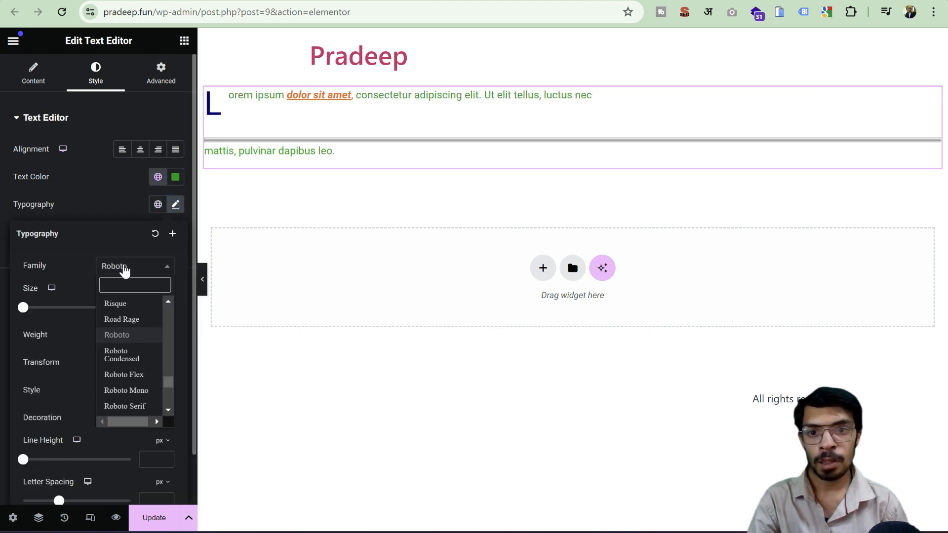
{"action": "scroll", "coordinate": [132, 338], "scroll_direction": "down", "scroll_amount": 3}
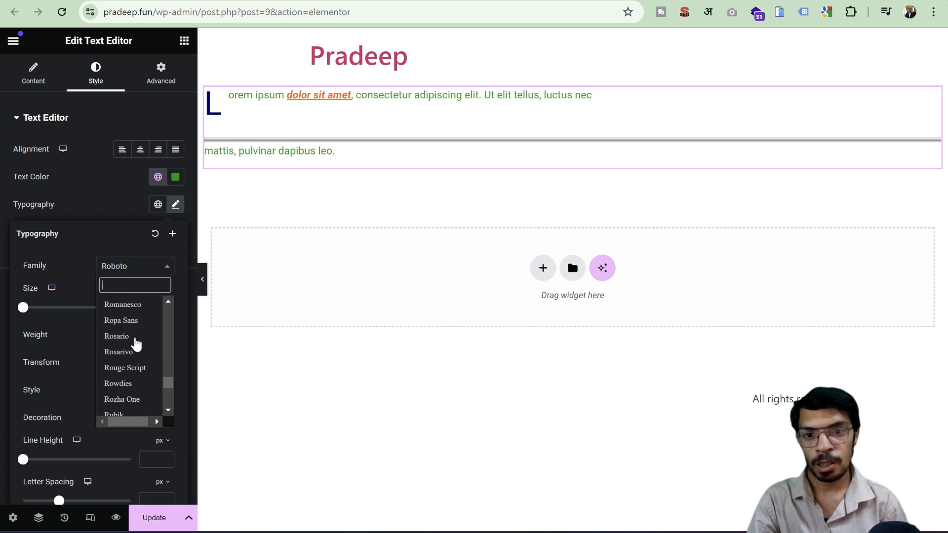
{"action": "left_click", "coordinate": [102, 235]}
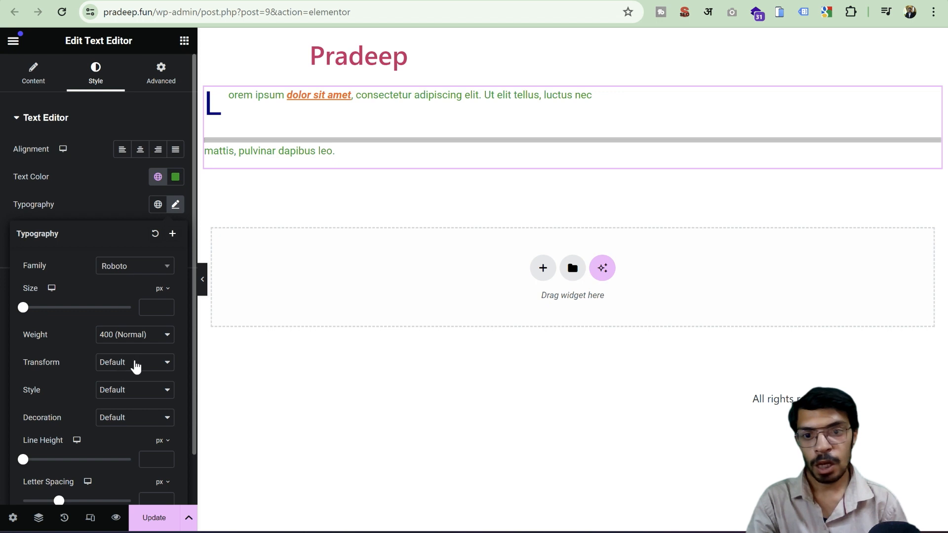
{"action": "scroll", "coordinate": [134, 390], "scroll_direction": "down", "scroll_amount": 1}
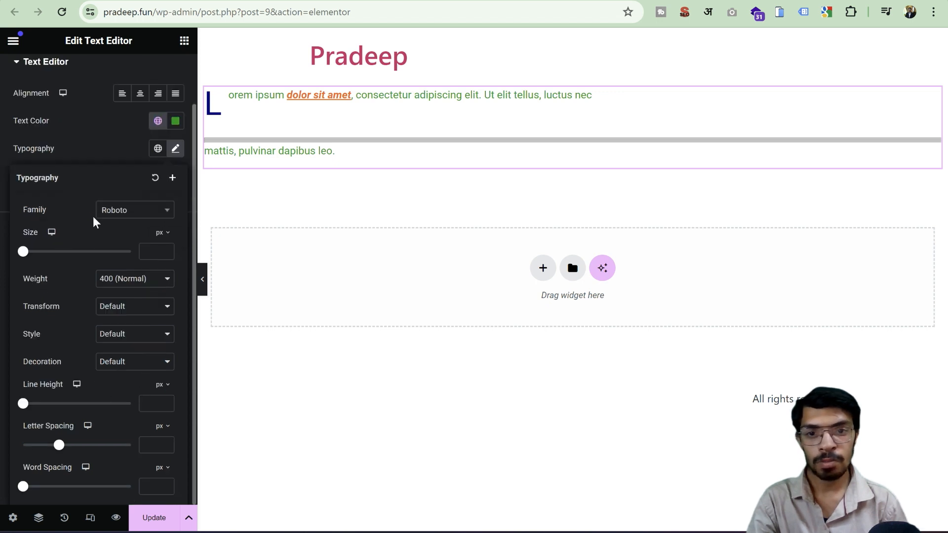
{"action": "left_click", "coordinate": [178, 150]}
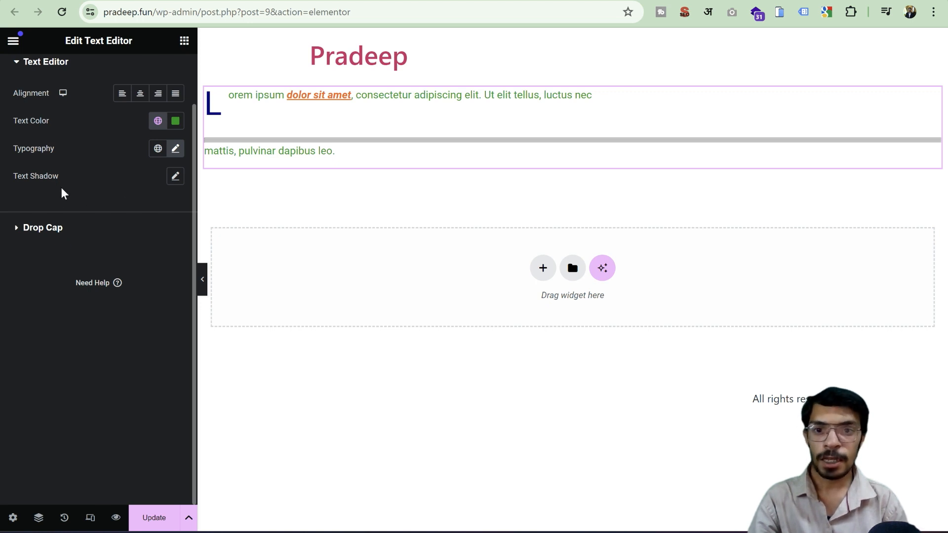
Add a shadow to the text with a blur of 14.
{"action": "left_click", "coordinate": [176, 178]}
{"action": "scroll", "coordinate": [175, 178], "scroll_direction": "up", "scroll_amount": 1}
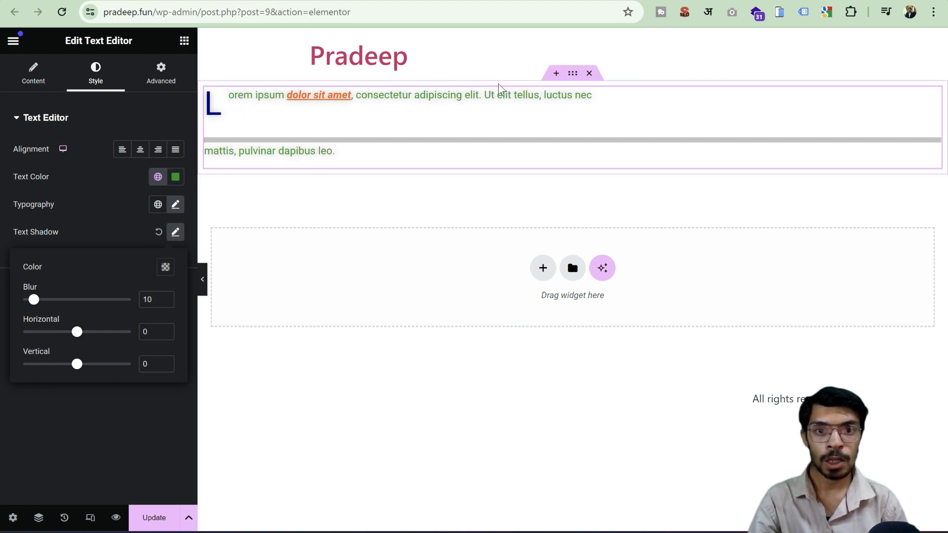
{"action": "mouse_move", "coordinate": [32, 301]}
{"action": "left_mouse_down"}
{"action": "mouse_move", "coordinate": [112, 299]}
{"action": "mouse_move", "coordinate": [20, 300]}
{"action": "mouse_move", "coordinate": [37, 304]}
{"action": "left_mouse_up"}
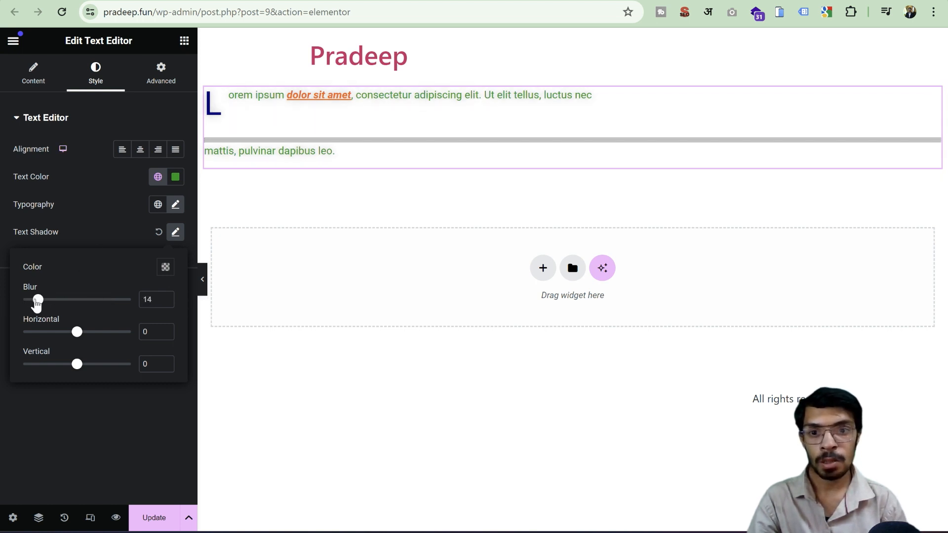
Set the shadow color to opaque near-black rgba(12, 1, 1, 1) and reduce the blur to 3.
{"action": "left_click", "coordinate": [165, 267]}
{"action": "left_click", "coordinate": [167, 439]}
{"action": "left_click_drag", "start_coordinate": [167, 440], "coordinate": [220, 439]}
{"action": "left_click", "coordinate": [230, 414]}
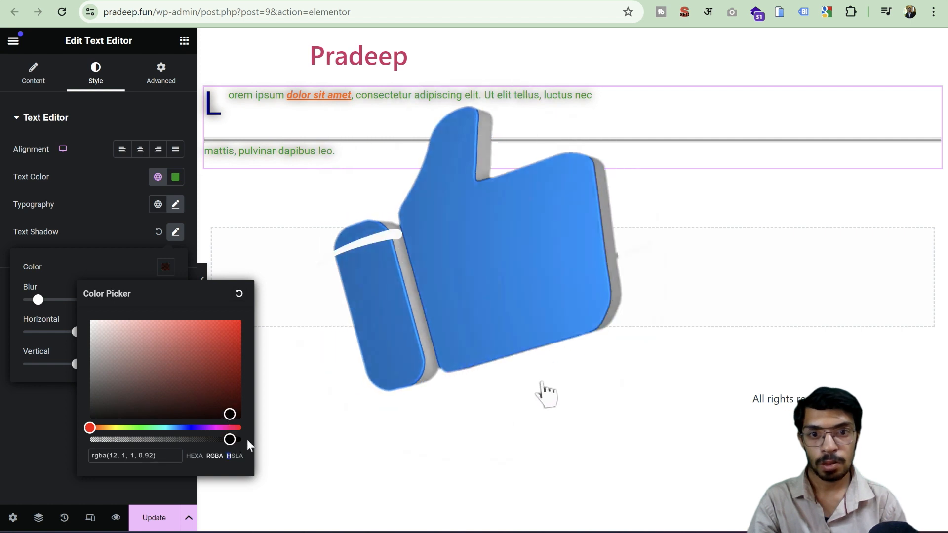
{"action": "left_click", "coordinate": [240, 440]}
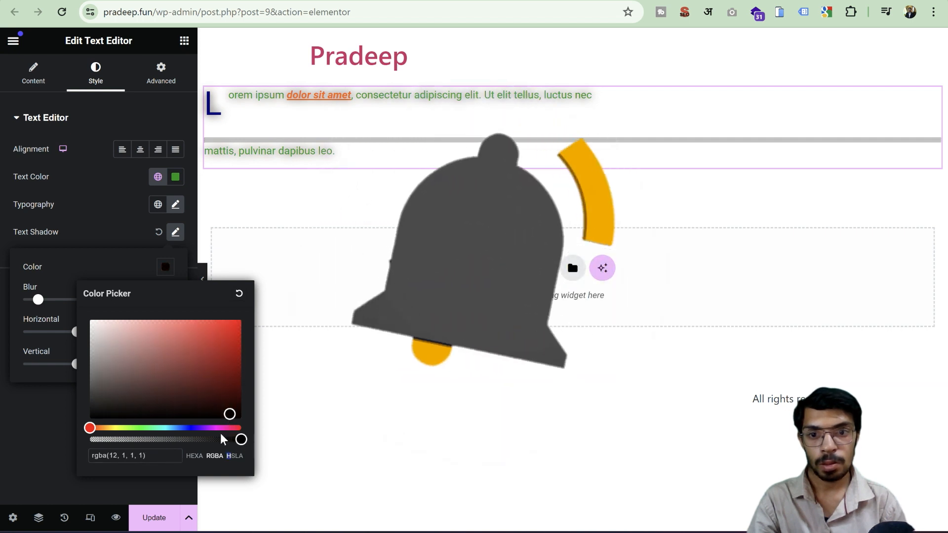
{"action": "left_click", "coordinate": [85, 279]}
{"action": "mouse_move", "coordinate": [36, 299]}
{"action": "left_mouse_down"}
{"action": "mouse_move", "coordinate": [17, 299]}
{"action": "mouse_move", "coordinate": [131, 301]}
{"action": "mouse_move", "coordinate": [27, 301]}
{"action": "left_mouse_up"}
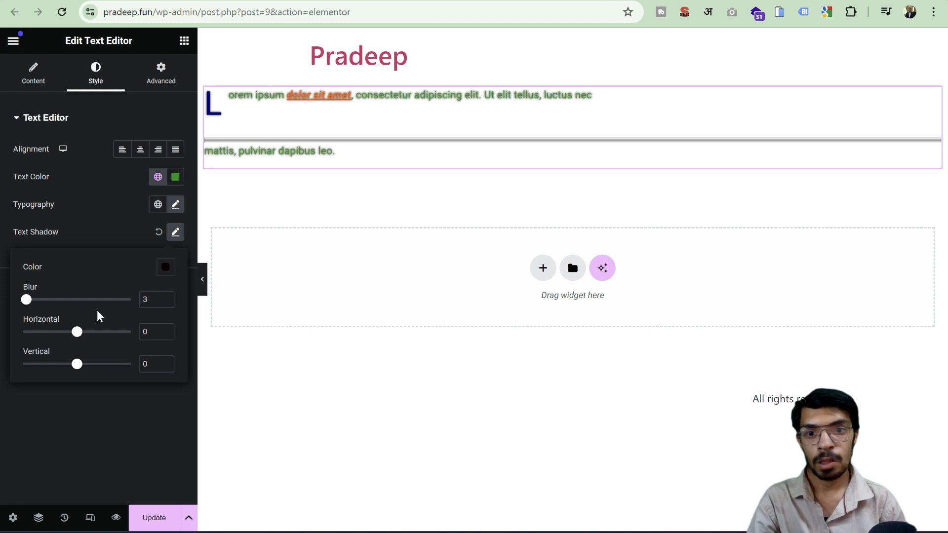
Set the text color of the Text Editor widget to white #FFFFFF.
{"action": "left_click", "coordinate": [175, 181]}
{"action": "left_click_drag", "start_coordinate": [182, 250], "coordinate": [87, 211]}
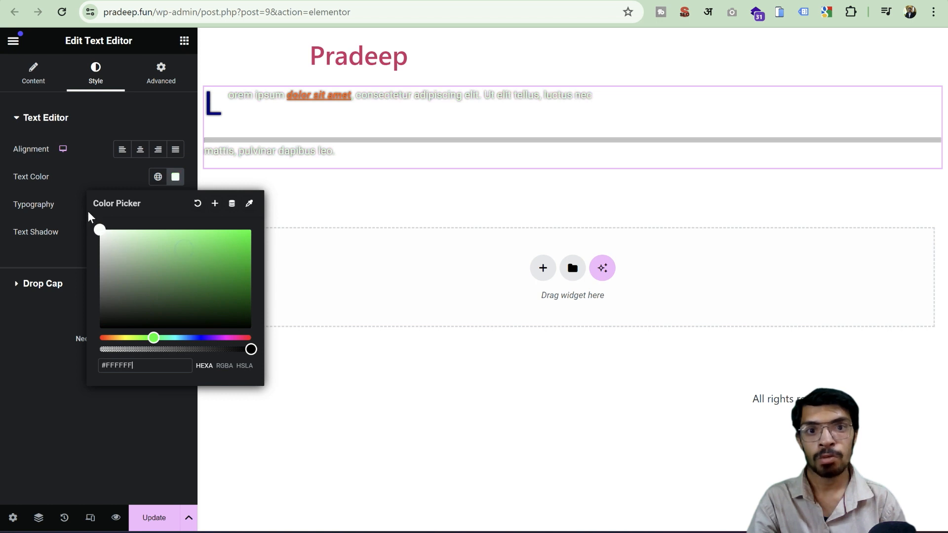
{"action": "left_click", "coordinate": [36, 340]}
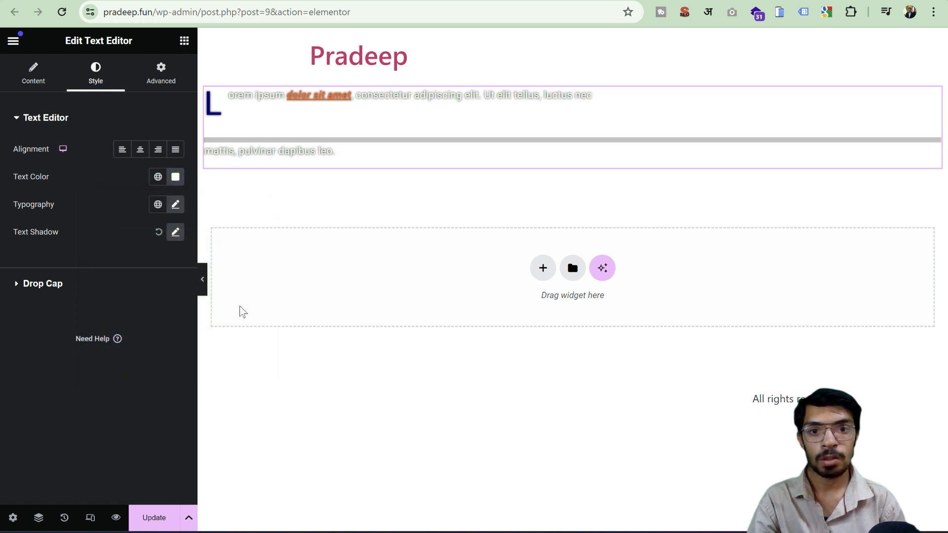
Set the font size in the text's typography settings to 40 px.
{"action": "left_click", "coordinate": [178, 206]}
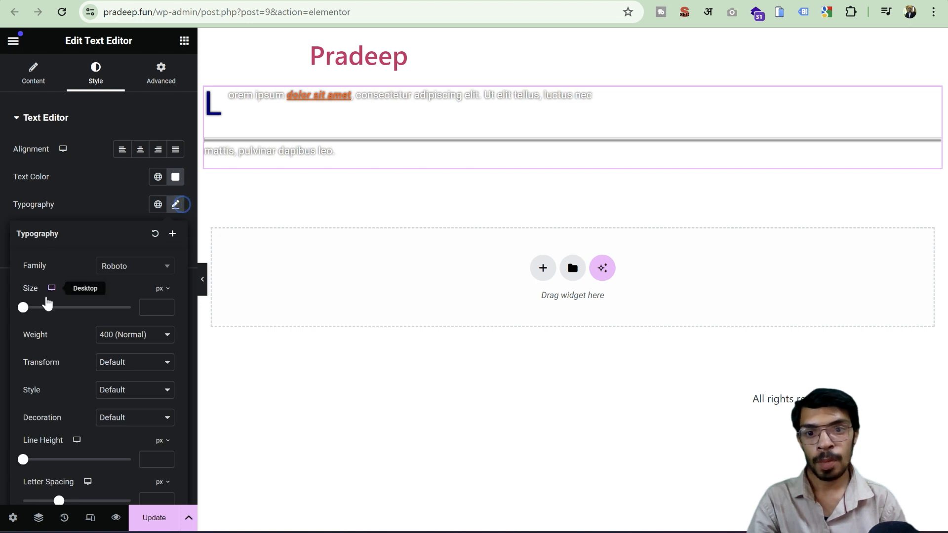
{"action": "left_click_drag", "start_coordinate": [23, 307], "coordinate": [43, 308]}
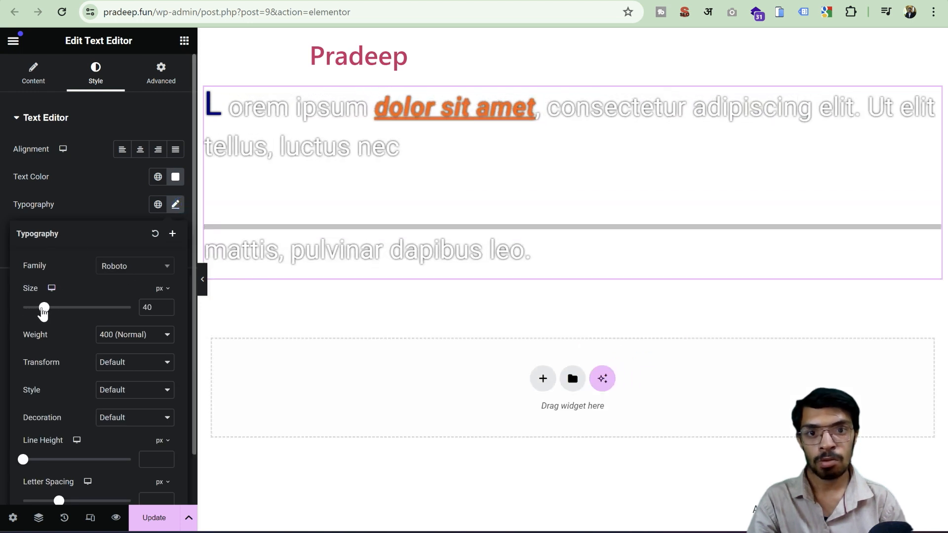
{"action": "left_click", "coordinate": [9, 320]}
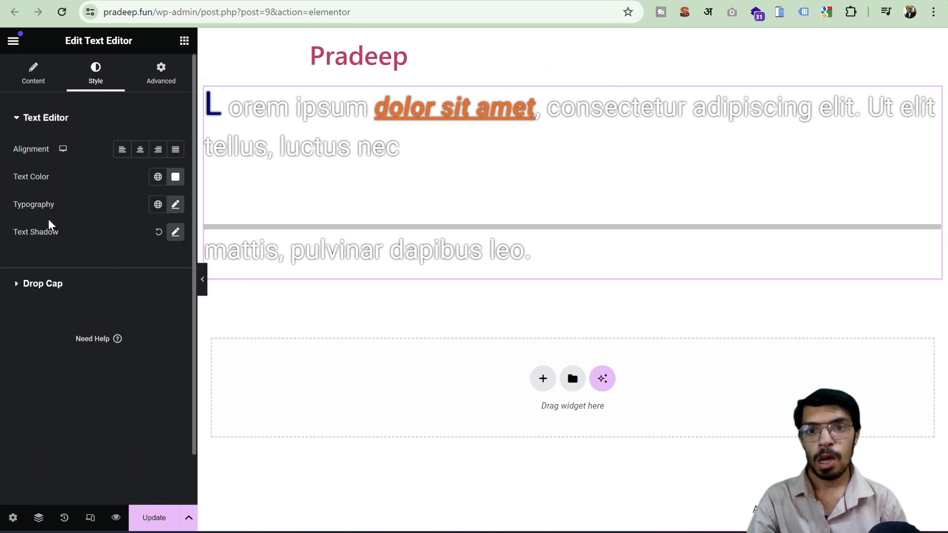
Set the drop cap's view to Stacked after trying the Framed and Default views.
{"action": "left_click", "coordinate": [43, 288]}
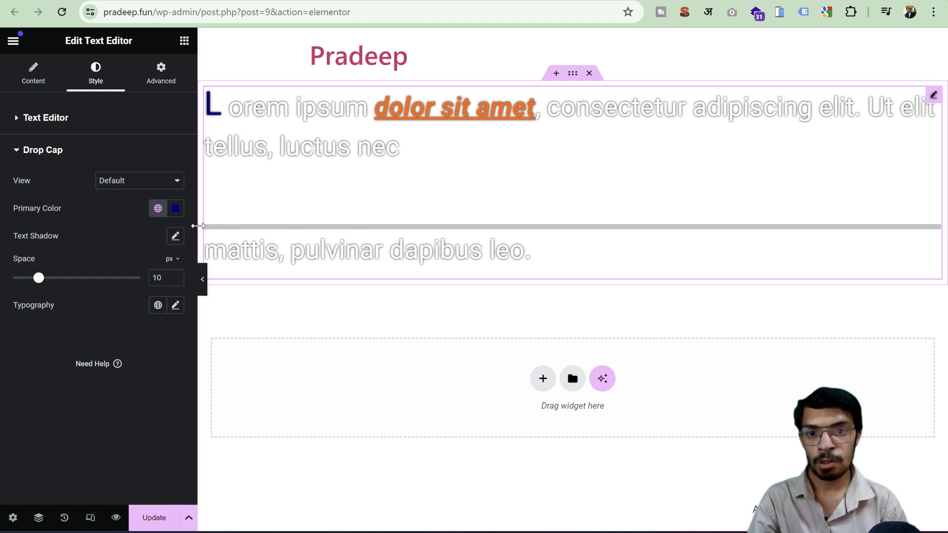
{"action": "left_click", "coordinate": [116, 182]}
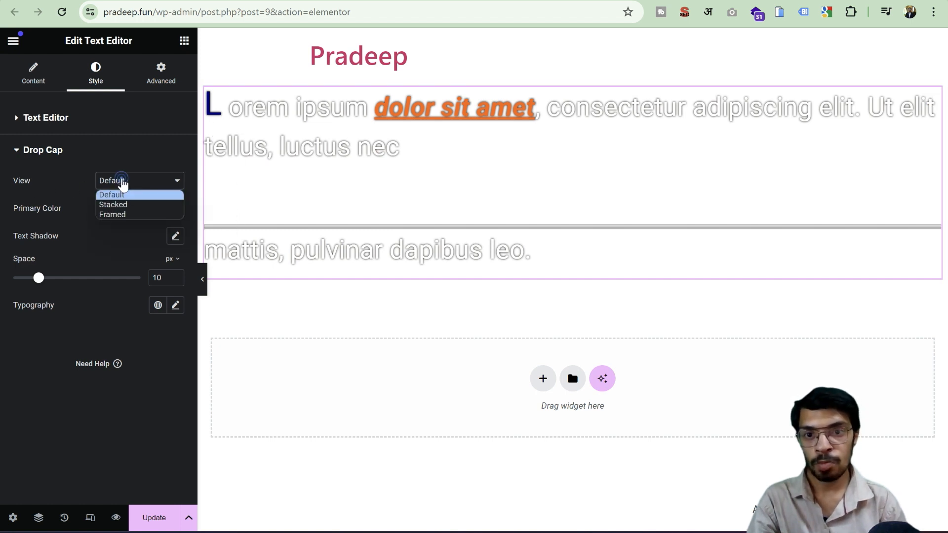
{"action": "left_click", "coordinate": [131, 205]}
{"action": "left_click", "coordinate": [140, 174]}
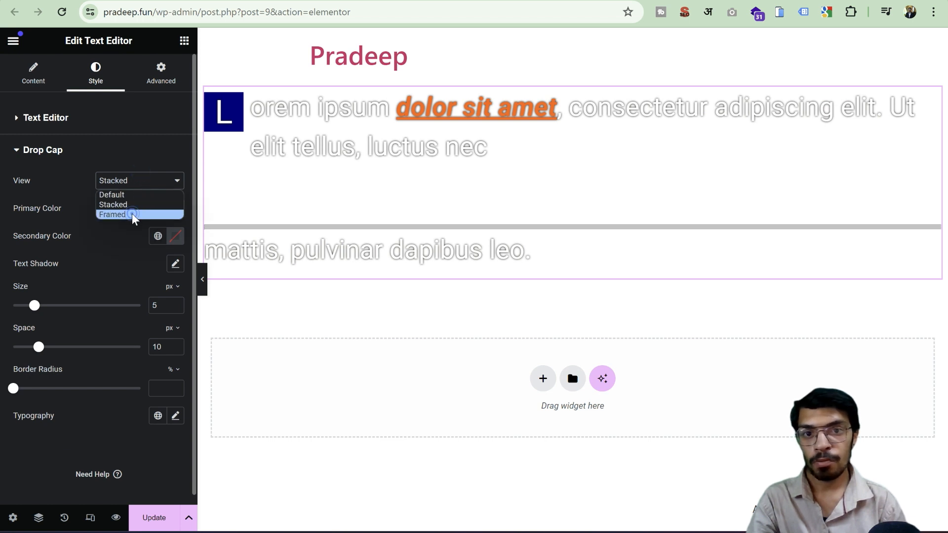
{"action": "left_click", "coordinate": [132, 214]}
{"action": "left_click", "coordinate": [132, 187]}
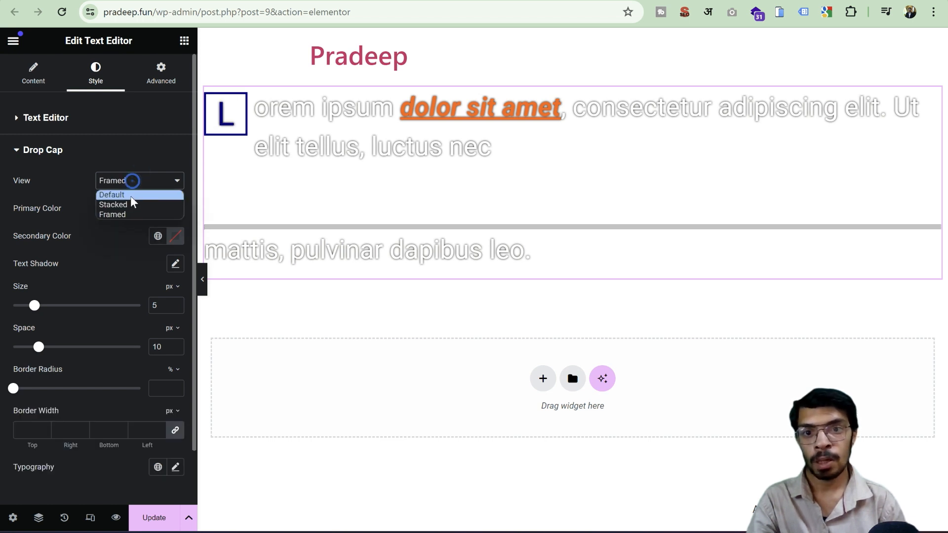
{"action": "left_click", "coordinate": [131, 196]}
{"action": "left_click", "coordinate": [162, 184]}
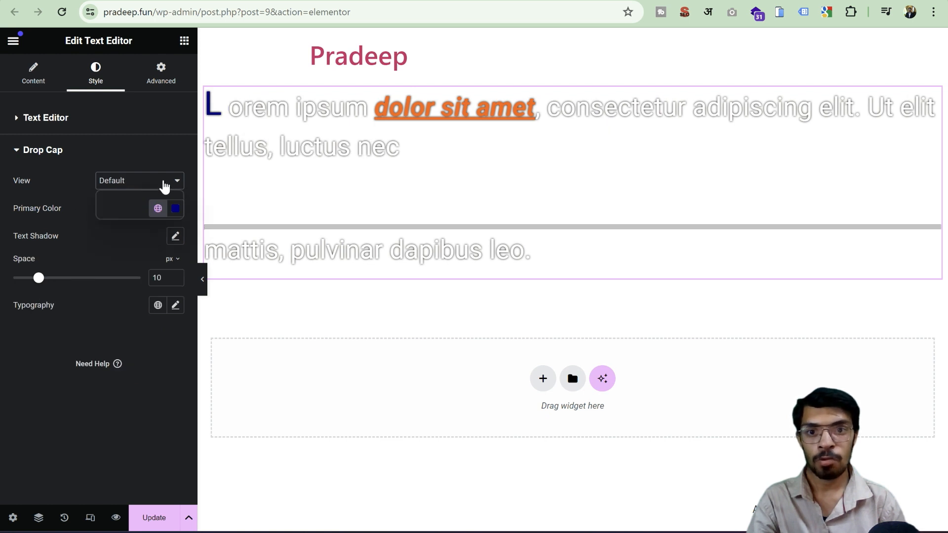
{"action": "left_click", "coordinate": [130, 206]}
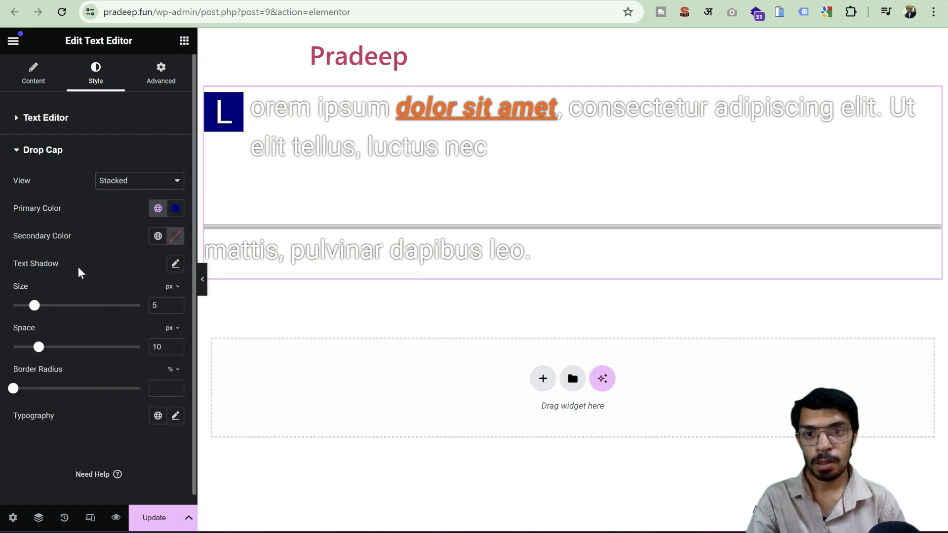
Check the drop cap's primary color and set its secondary color to light salmon pink after trying red #F50000.
{"action": "left_click", "coordinate": [176, 208]}
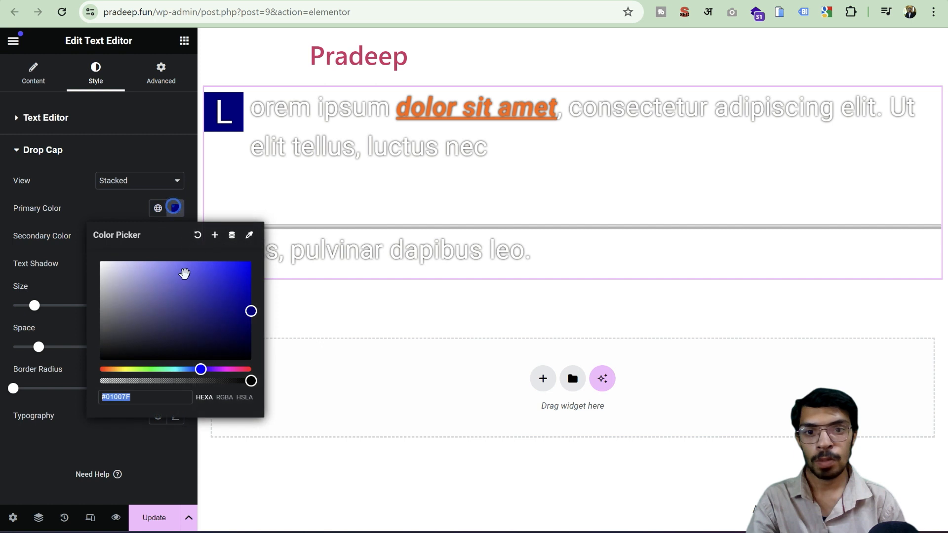
{"action": "left_click", "coordinate": [111, 203]}
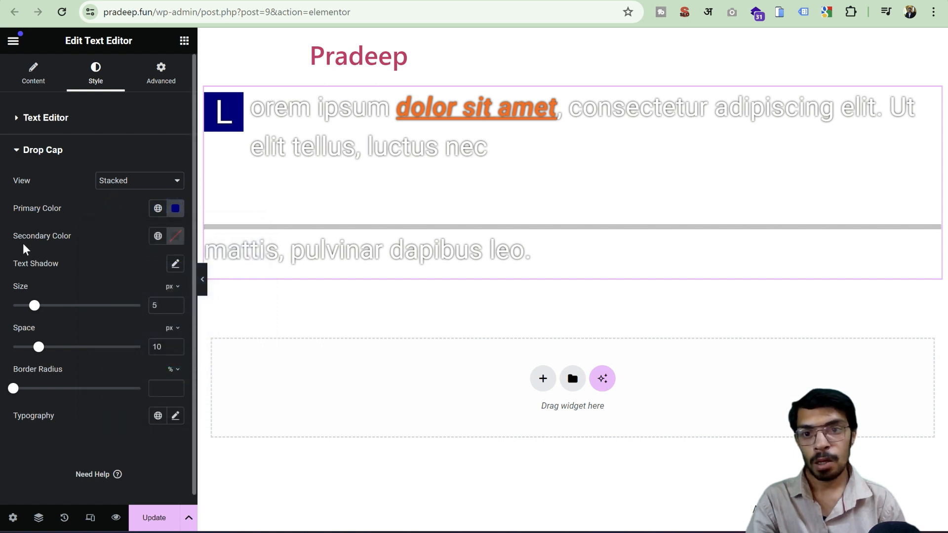
{"action": "left_click", "coordinate": [175, 236]}
{"action": "left_click_drag", "start_coordinate": [186, 328], "coordinate": [273, 273]}
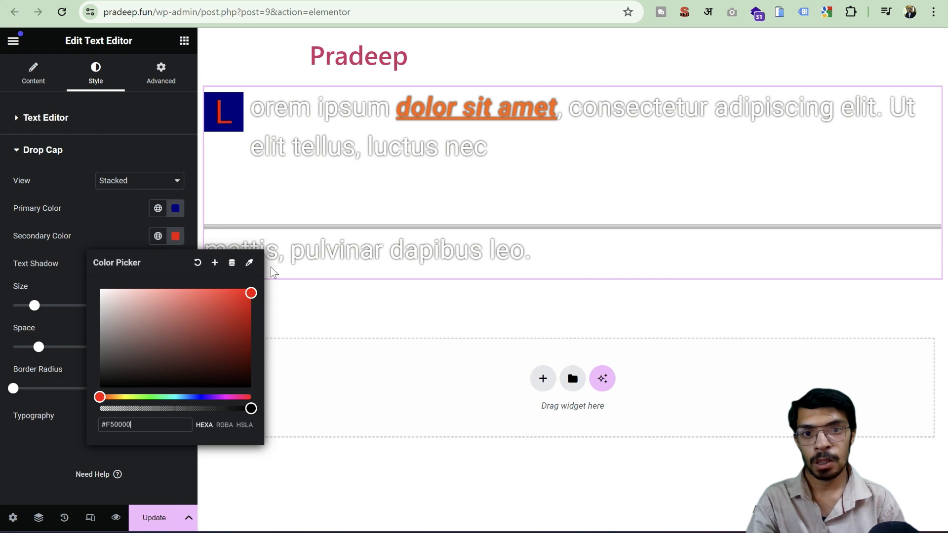
{"action": "left_click", "coordinate": [153, 160]}
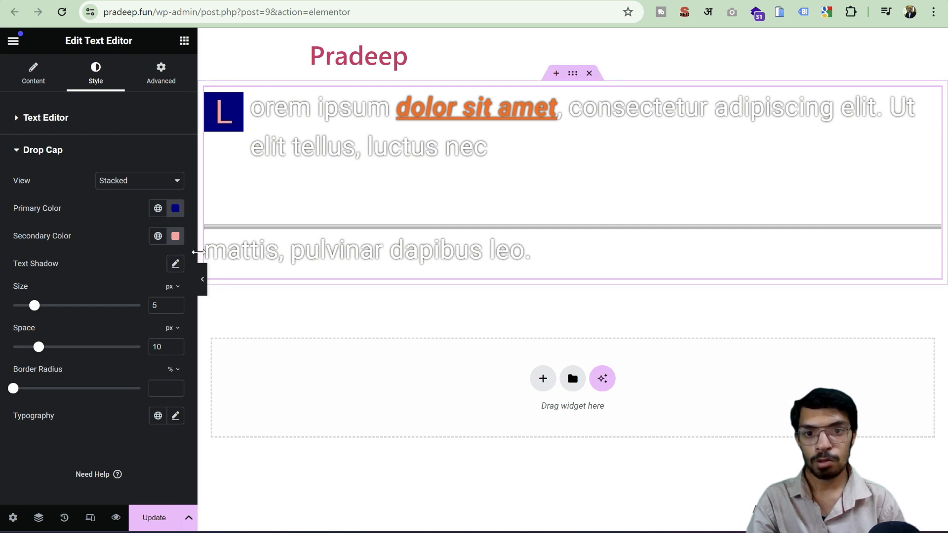
Set the drop cap's size to 7 px, its space to 22 px and its border radius to 20%.
{"action": "mouse_move", "coordinate": [34, 306]}
{"action": "left_mouse_down"}
{"action": "mouse_move", "coordinate": [57, 306]}
{"action": "mouse_move", "coordinate": [20, 306]}
{"action": "mouse_move", "coordinate": [109, 308]}
{"action": "mouse_move", "coordinate": [30, 307]}
{"action": "mouse_move", "coordinate": [42, 298]}
{"action": "left_mouse_up"}
{"action": "left_click_drag", "start_coordinate": [38, 346], "coordinate": [72, 347]}
{"action": "left_click_drag", "start_coordinate": [13, 389], "coordinate": [64, 388]}
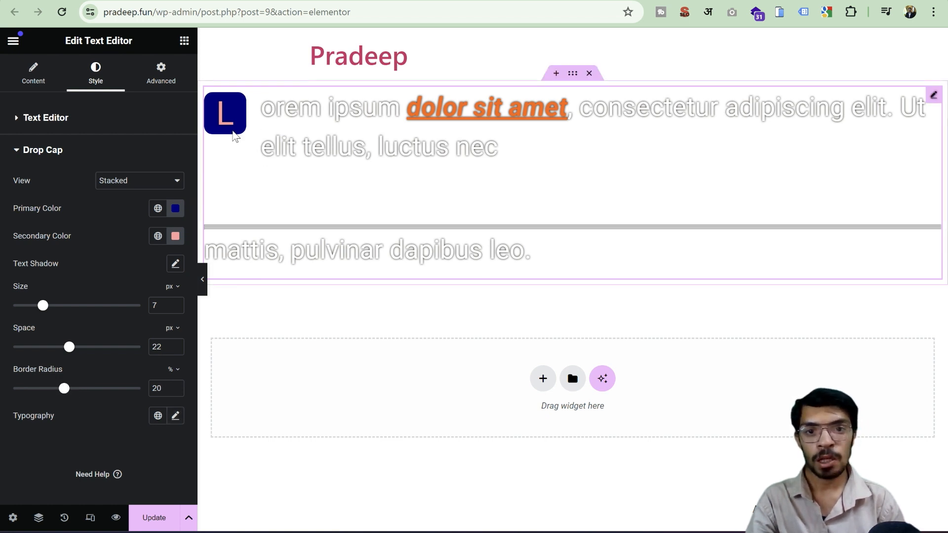
Look through the drop cap's typography settings, leaving the values as they are.
{"action": "left_click", "coordinate": [175, 416]}
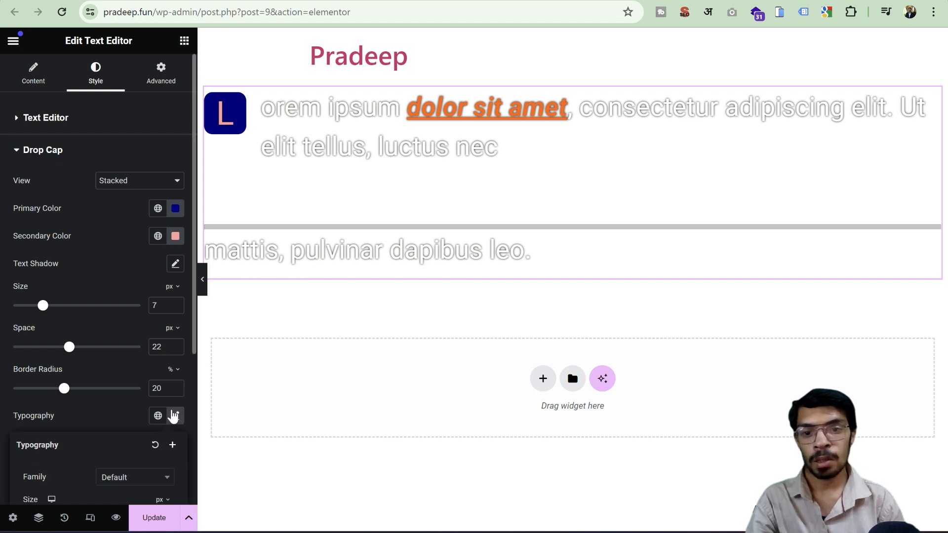
{"action": "scroll", "coordinate": [168, 411], "scroll_direction": "down", "scroll_amount": 1}
{"action": "scroll", "coordinate": [168, 410], "scroll_direction": "down", "scroll_amount": 3}
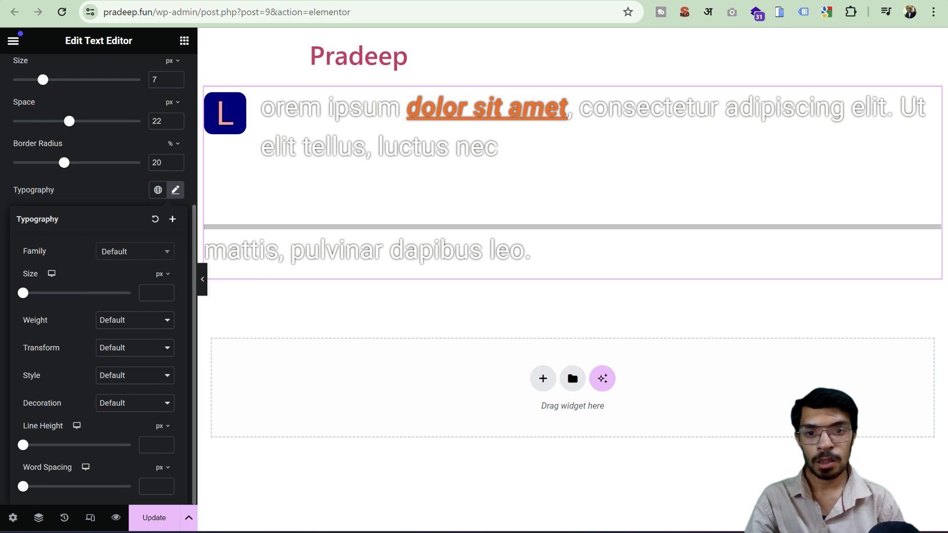
{"action": "left_click", "coordinate": [175, 191]}
{"action": "scroll", "coordinate": [140, 358], "scroll_direction": "up", "scroll_amount": 5}
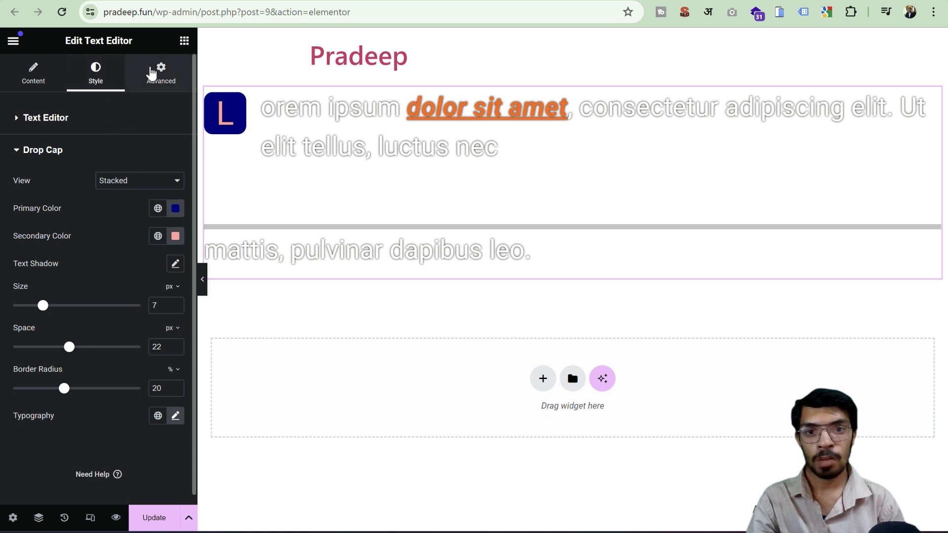
Set the widget's layout width to Full Width (100%) after trying a custom width of about 48%.
{"action": "left_click", "coordinate": [151, 73]}
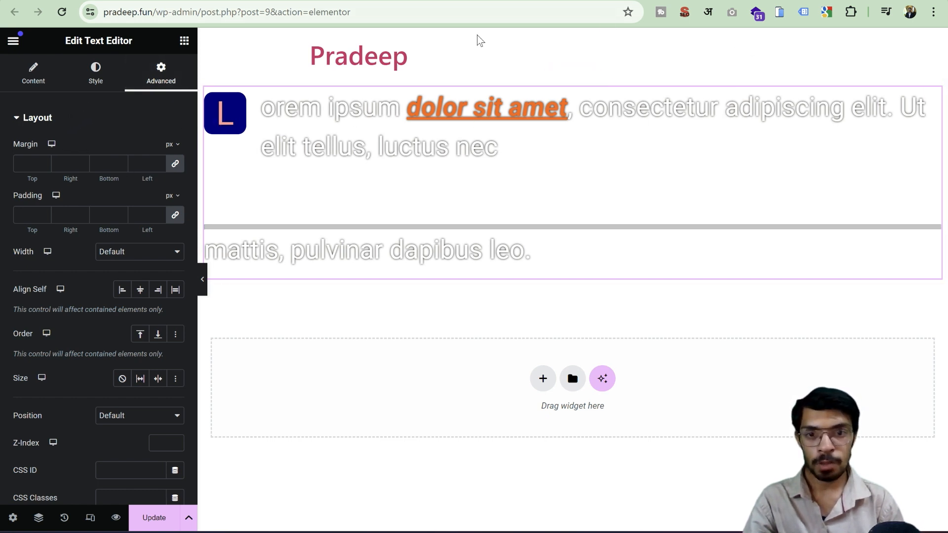
{"action": "left_click", "coordinate": [65, 163]}
{"action": "left_click", "coordinate": [69, 216]}
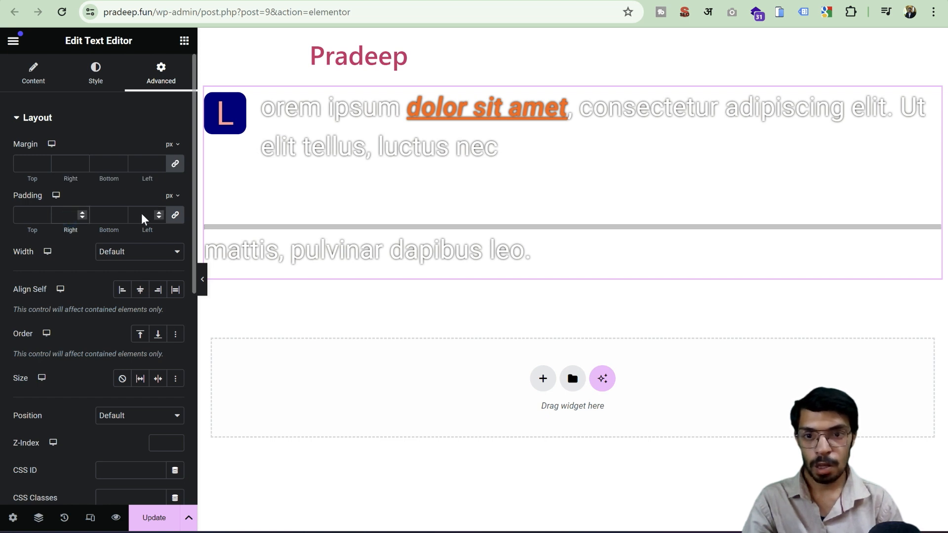
{"action": "scroll", "coordinate": [141, 214], "scroll_direction": "down", "scroll_amount": 1}
{"action": "left_click", "coordinate": [134, 188]}
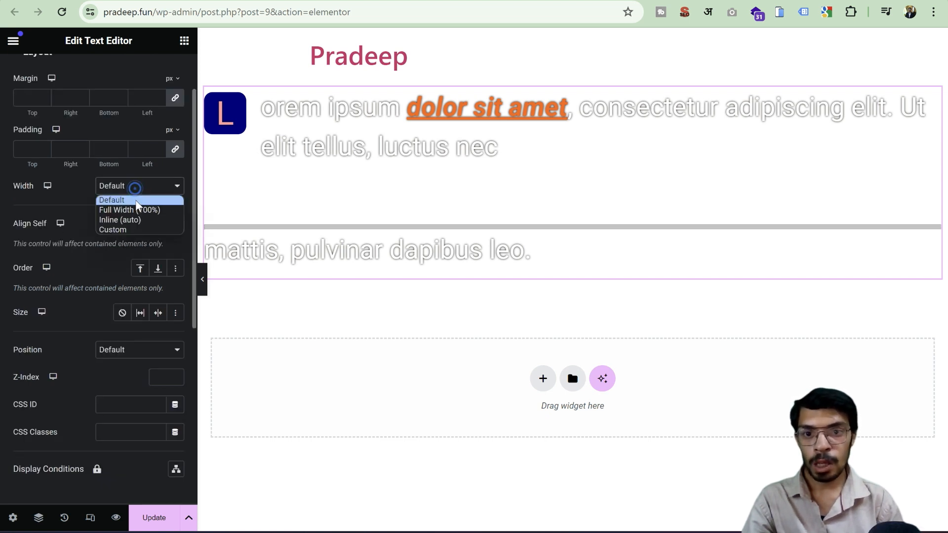
{"action": "left_click", "coordinate": [138, 230]}
{"action": "left_click_drag", "start_coordinate": [14, 227], "coordinate": [76, 243]}
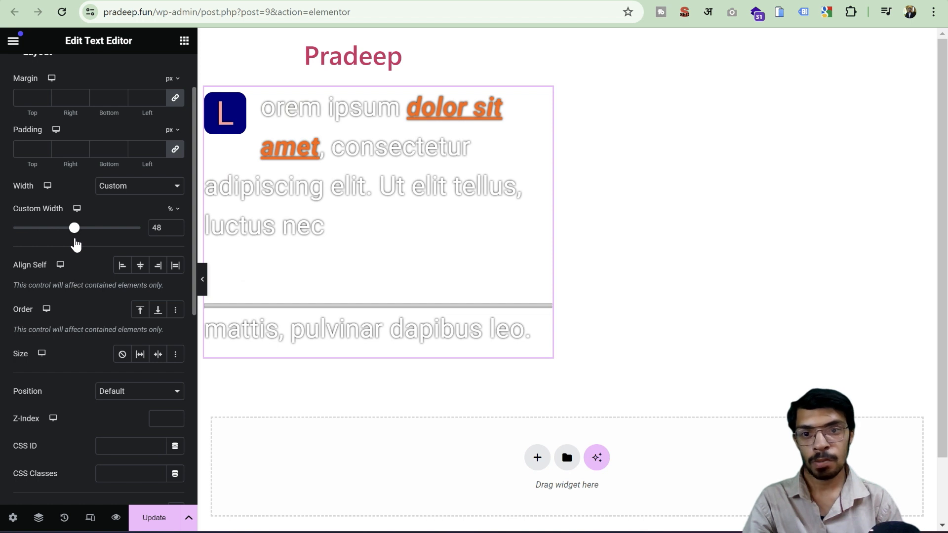
{"action": "left_click", "coordinate": [138, 190]}
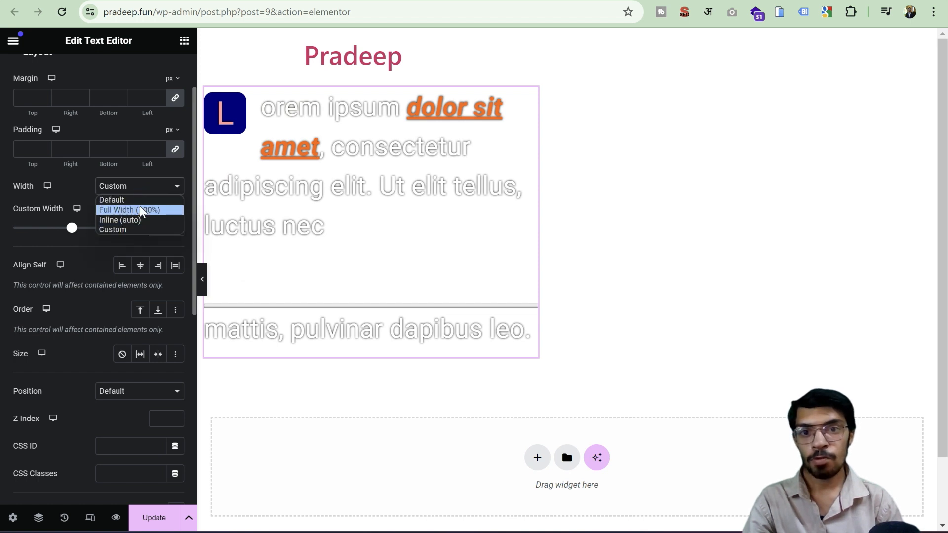
{"action": "left_click", "coordinate": [140, 206]}
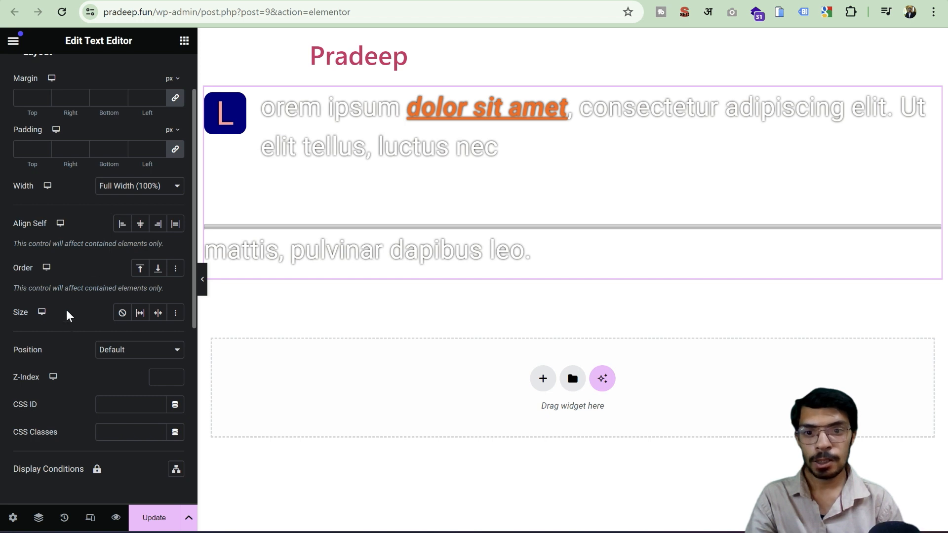
Try the Rotate In and Wobble entrance animations on the Text Editor widget.
{"action": "scroll", "coordinate": [106, 243], "scroll_direction": "down", "scroll_amount": 3}
{"action": "scroll", "coordinate": [93, 286], "scroll_direction": "up", "scroll_amount": 5}
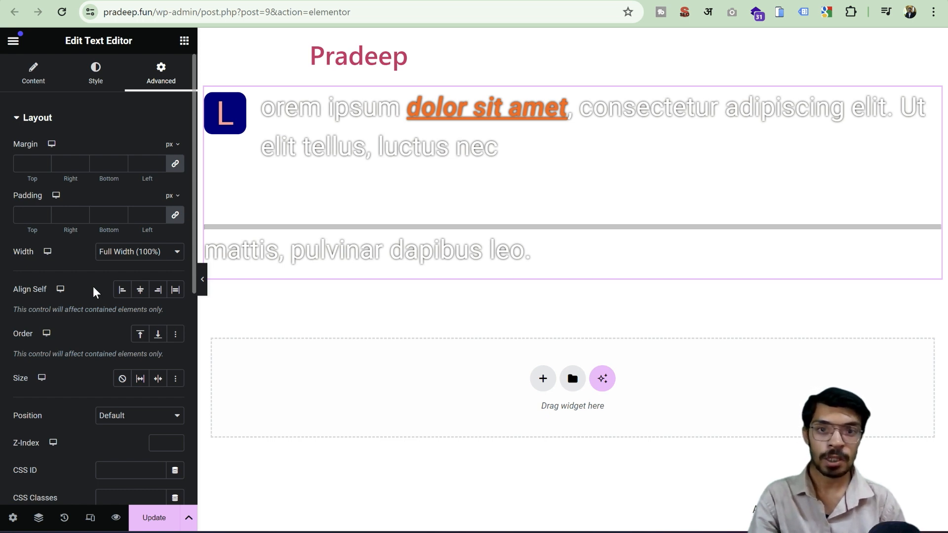
{"action": "scroll", "coordinate": [92, 276], "scroll_direction": "down", "scroll_amount": 5}
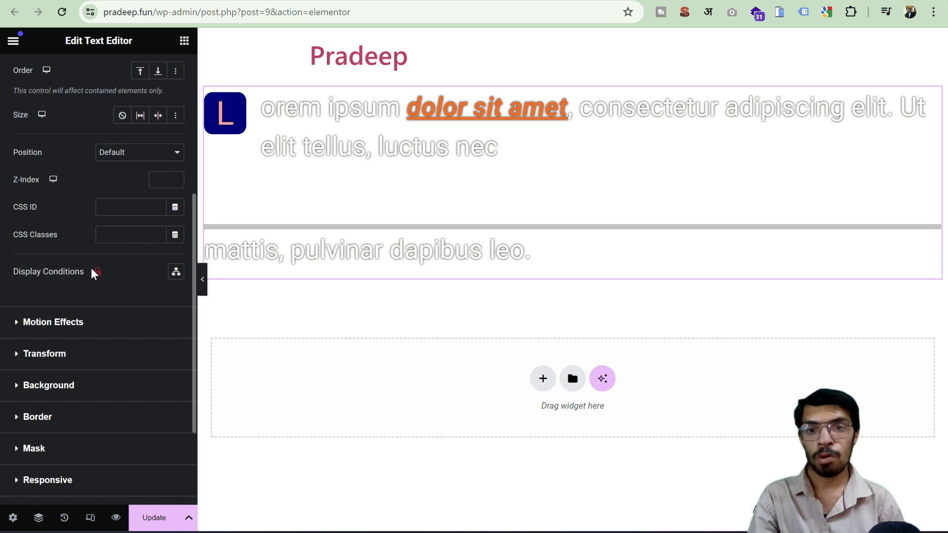
{"action": "left_click", "coordinate": [87, 323]}
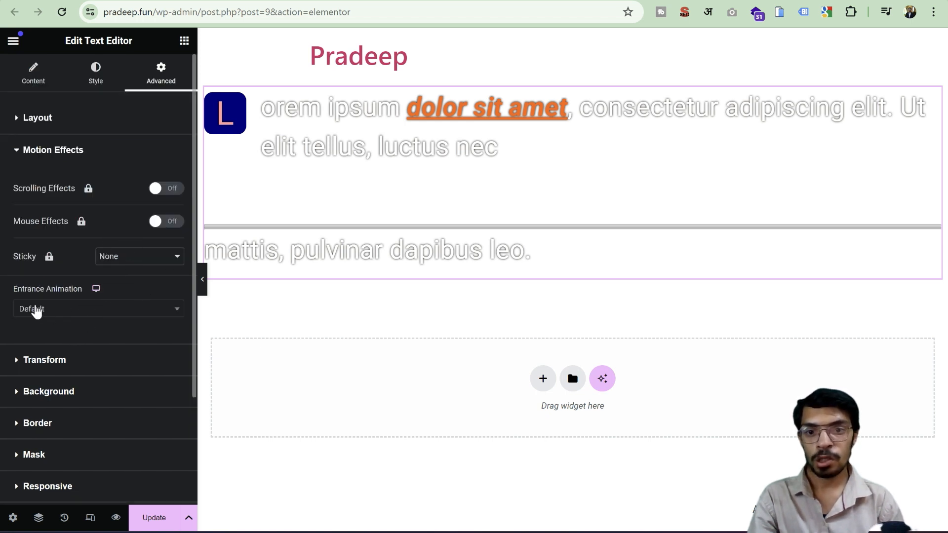
{"action": "left_click", "coordinate": [73, 309]}
{"action": "scroll", "coordinate": [77, 390], "scroll_direction": "down", "scroll_amount": 6}
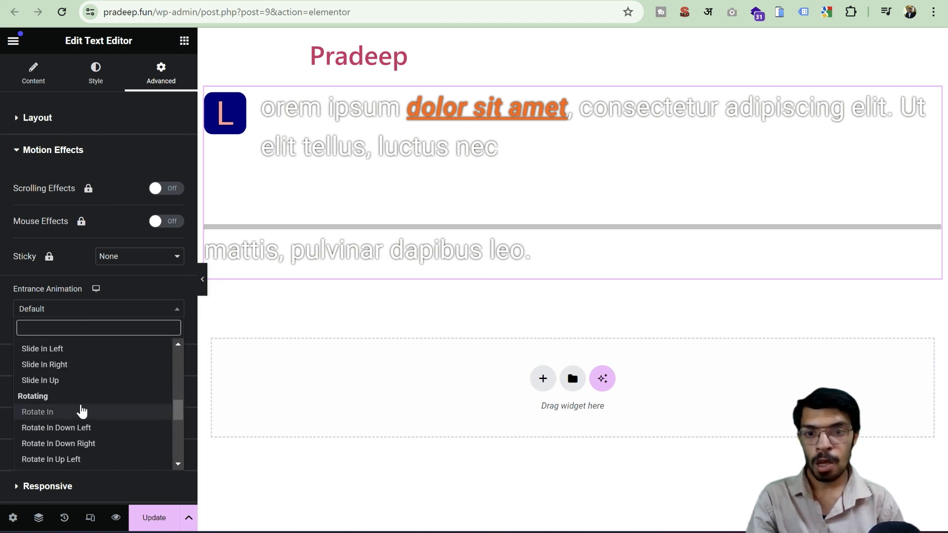
{"action": "left_click", "coordinate": [81, 411]}
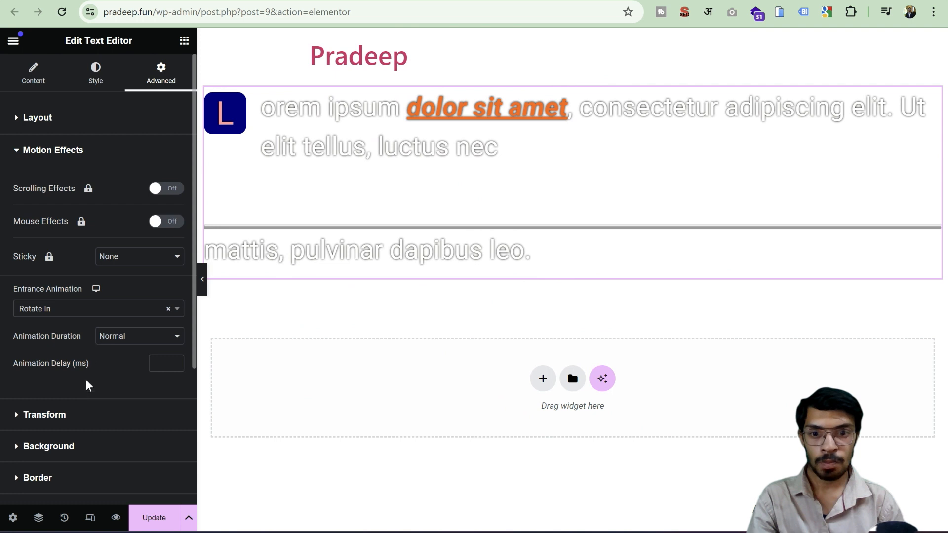
{"action": "left_click", "coordinate": [119, 310]}
{"action": "scroll", "coordinate": [120, 387], "scroll_direction": "down", "scroll_amount": 5}
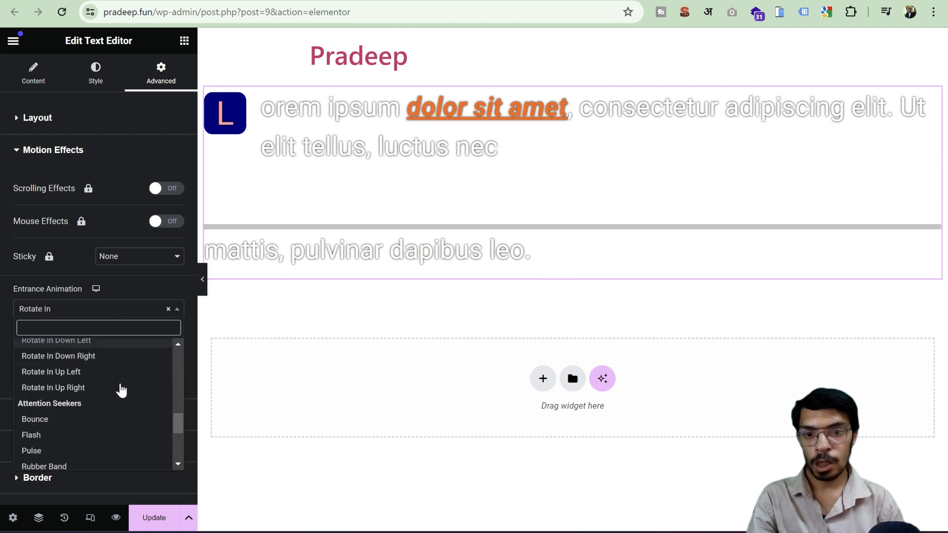
{"action": "left_click", "coordinate": [98, 381]}
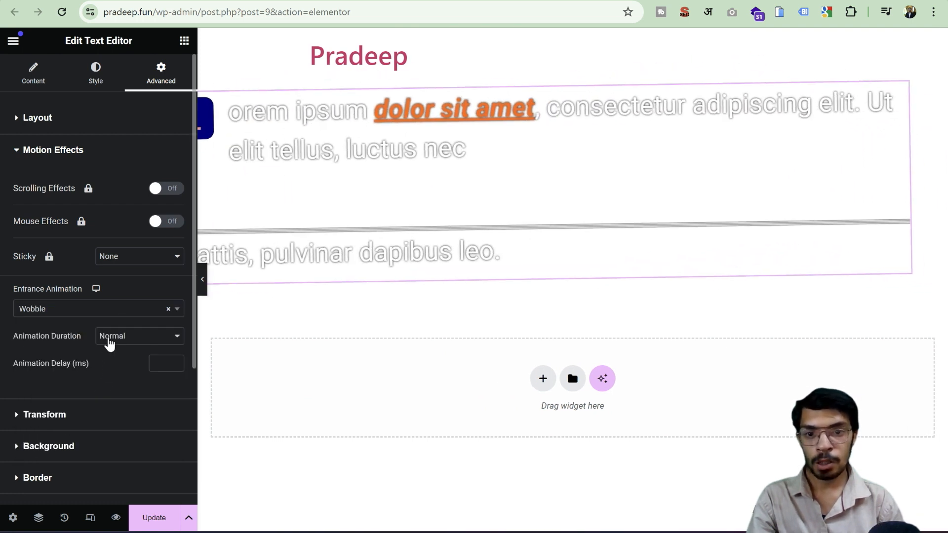
Set the widget's entrance animation to Jello with a Slow animation duration.
{"action": "left_click", "coordinate": [108, 312]}
{"action": "left_click", "coordinate": [89, 398]}
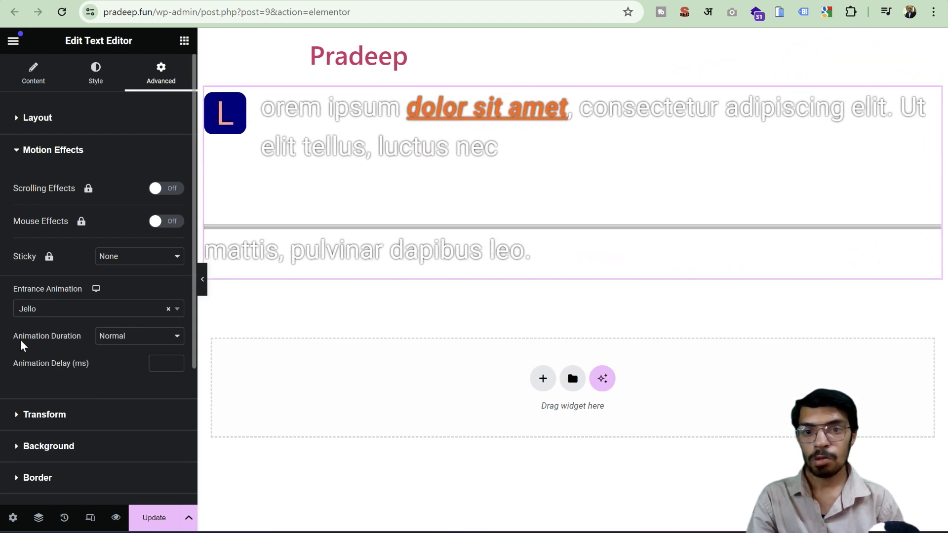
{"action": "left_click", "coordinate": [149, 339]}
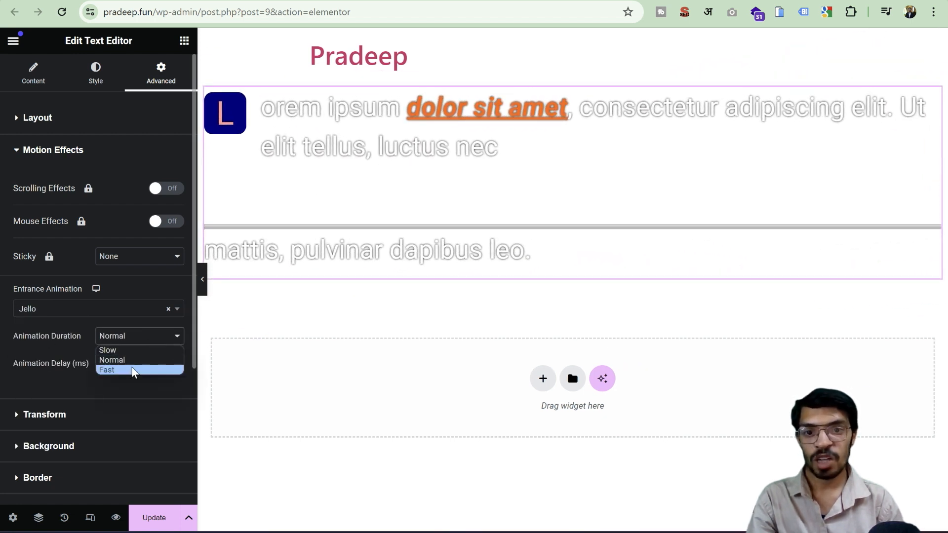
{"action": "left_click", "coordinate": [128, 350]}
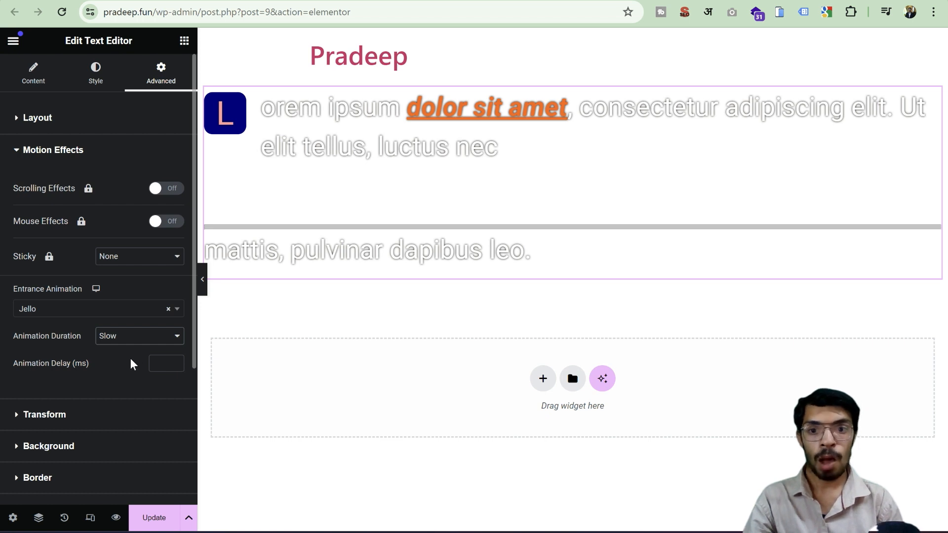
Try the horizontal and vertical flip transforms on the Text Editor widget, turning each one off again.
{"action": "scroll", "coordinate": [130, 365], "scroll_direction": "down", "scroll_amount": 3}
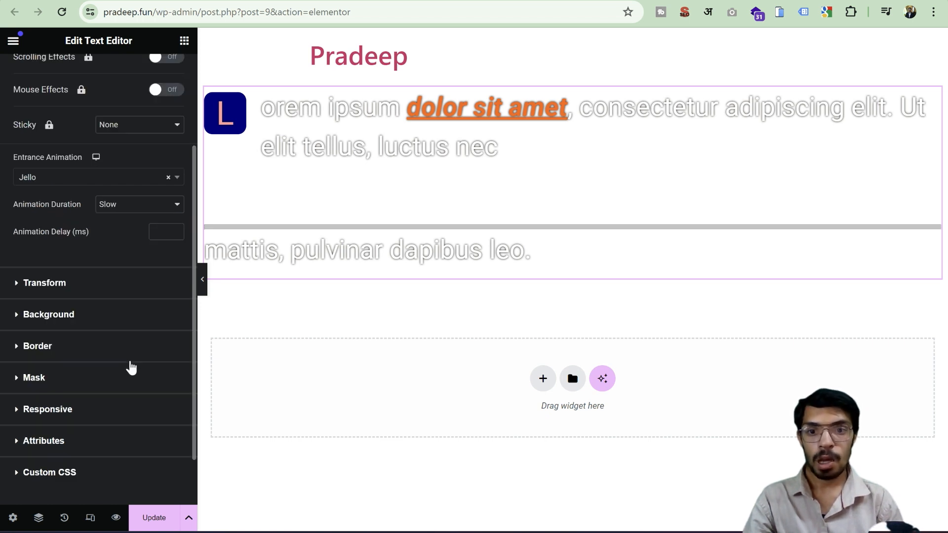
{"action": "left_click", "coordinate": [79, 284]}
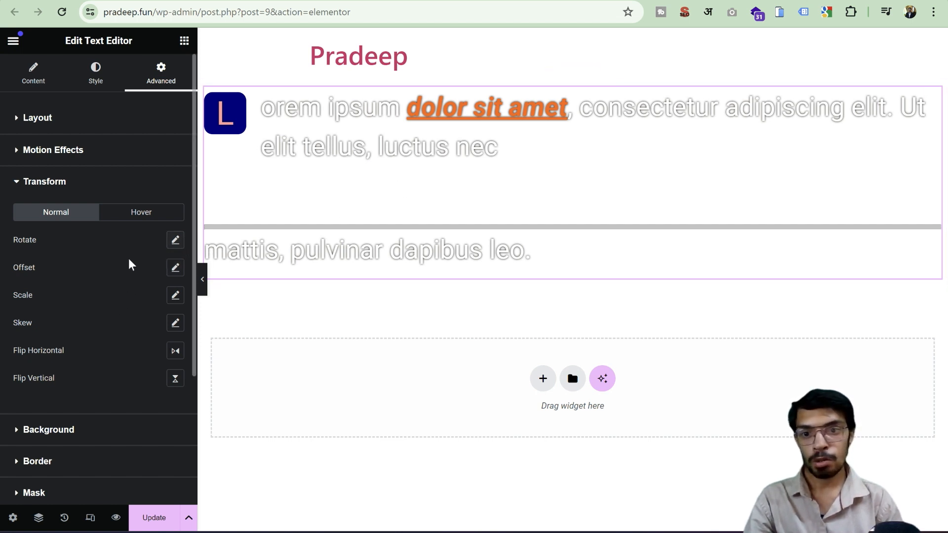
{"action": "left_click", "coordinate": [175, 351]}
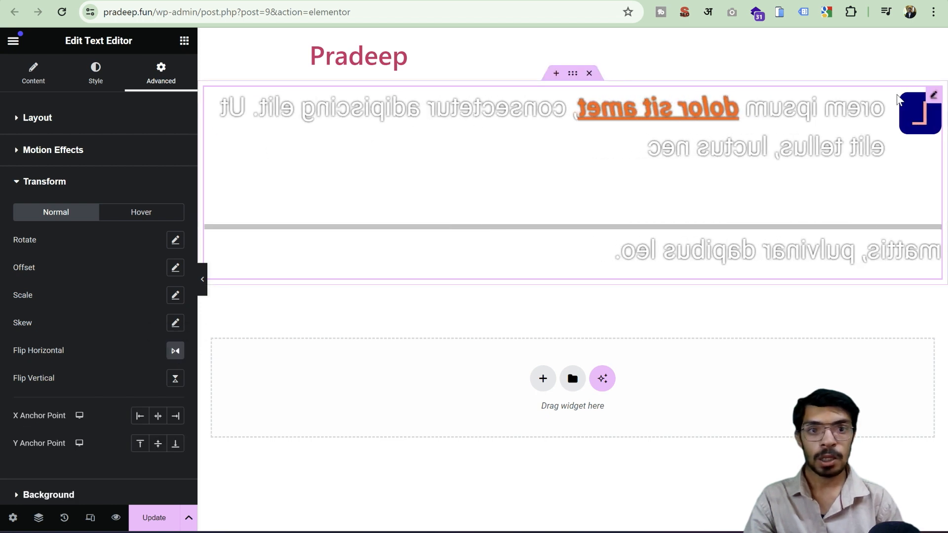
{"action": "left_click", "coordinate": [175, 351]}
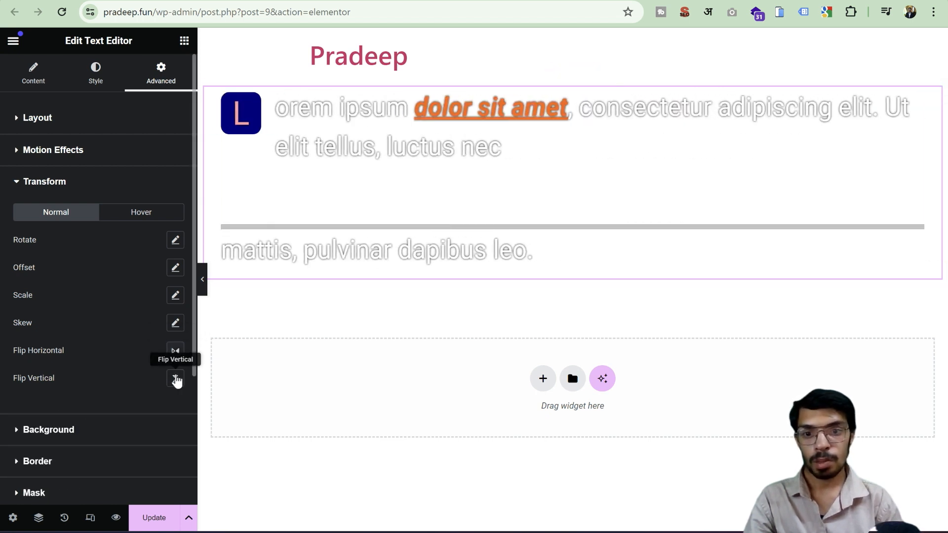
{"action": "left_click", "coordinate": [176, 380]}
{"action": "left_click", "coordinate": [173, 378]}
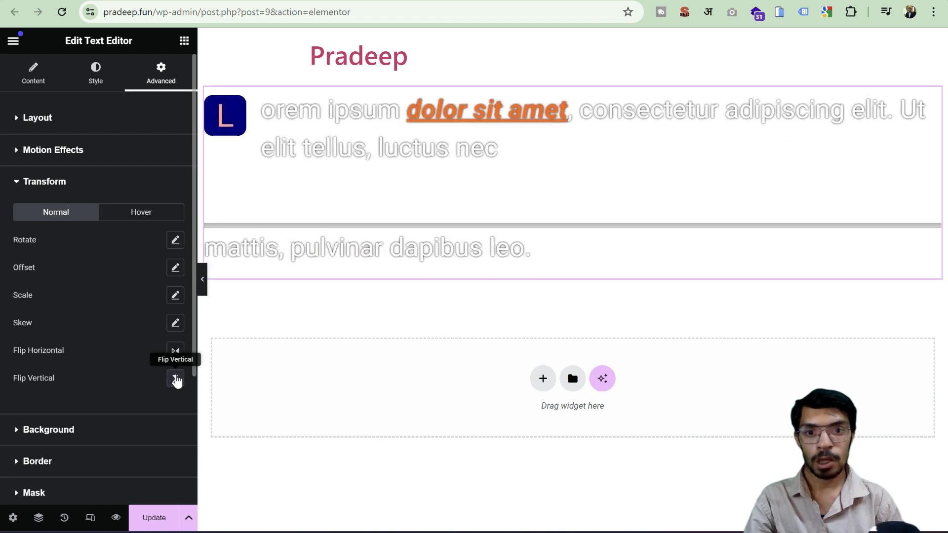
Open the widget's skew transform settings and reset them to the default.
{"action": "left_click", "coordinate": [173, 324]}
{"action": "left_click", "coordinate": [176, 325]}
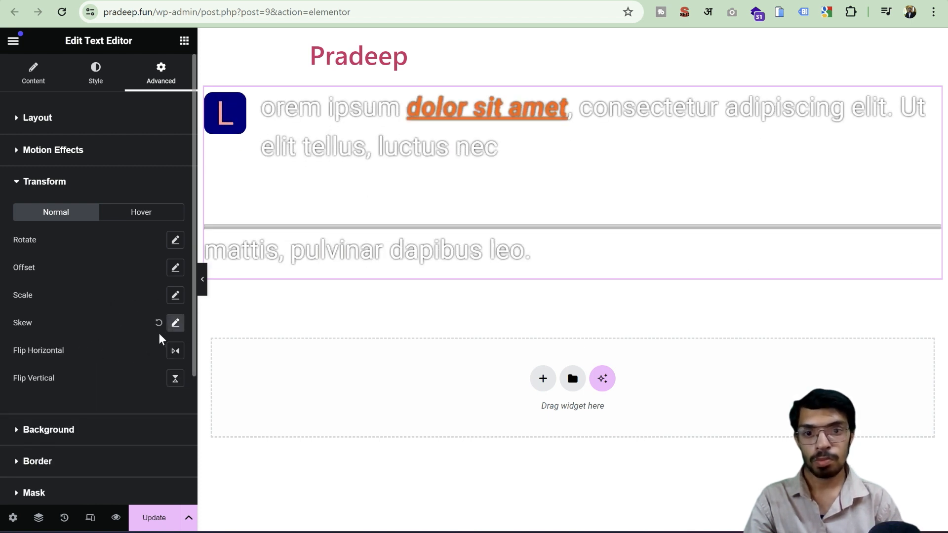
{"action": "left_click", "coordinate": [160, 323]}
Try a classic grey background (#A5A5A5) on the widget and open the media library for a background image, closing it without choosing one.
{"action": "scroll", "coordinate": [140, 301], "scroll_direction": "down", "scroll_amount": 3}
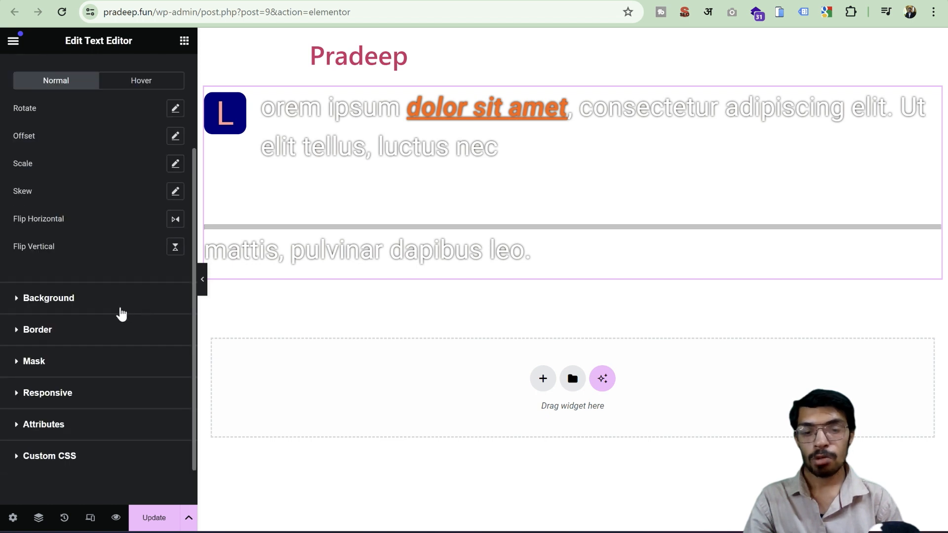
{"action": "left_click", "coordinate": [97, 295]}
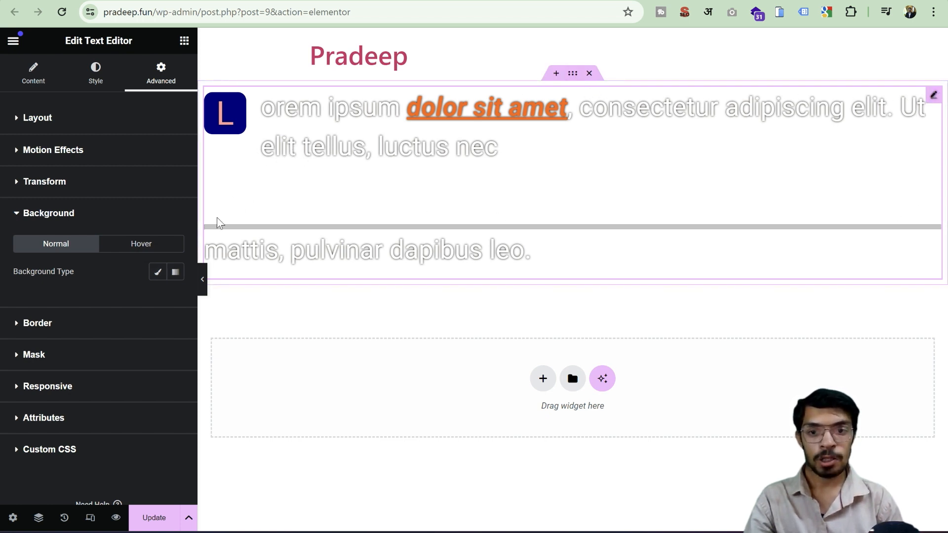
{"action": "left_click", "coordinate": [157, 273]}
{"action": "left_click", "coordinate": [174, 301]}
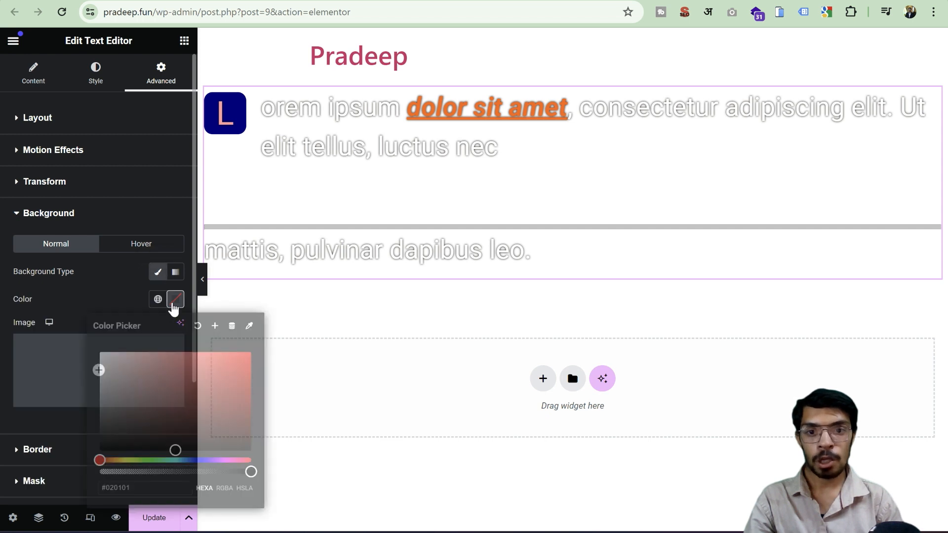
{"action": "left_click_drag", "start_coordinate": [170, 363], "coordinate": [96, 387]}
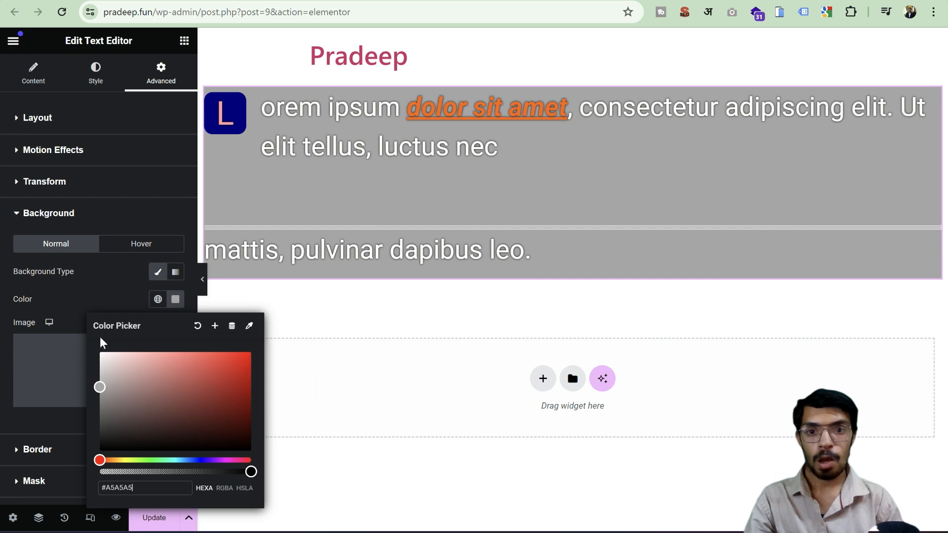
{"action": "left_click", "coordinate": [105, 299]}
{"action": "left_click", "coordinate": [110, 352]}
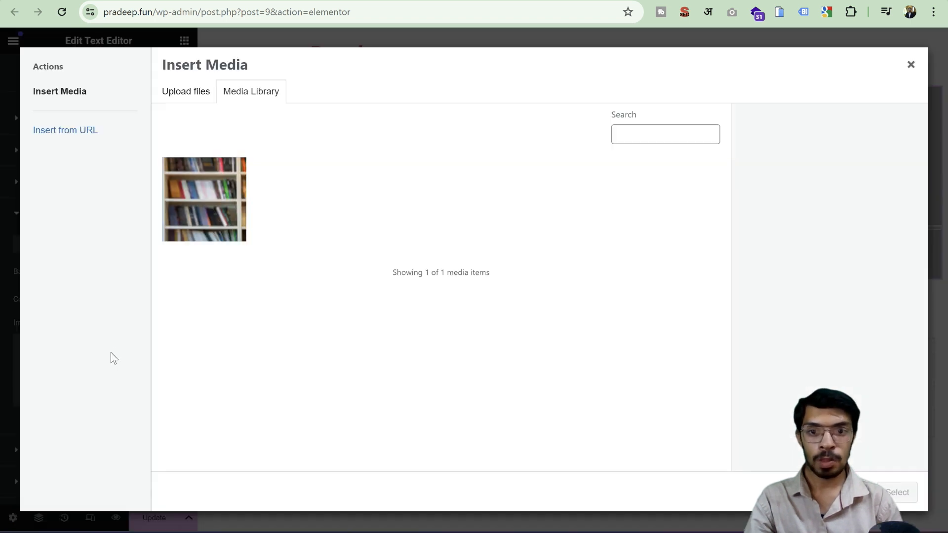
{"action": "left_click", "coordinate": [908, 69]}
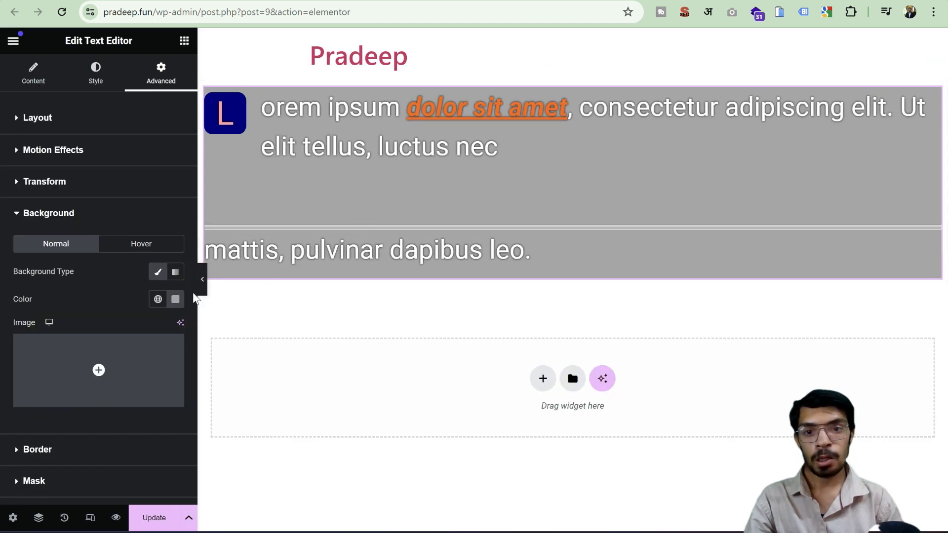
Change the widget's background type to gradient and set its first colour to bright yellow (#FFFA04).
{"action": "left_click", "coordinate": [170, 270]}
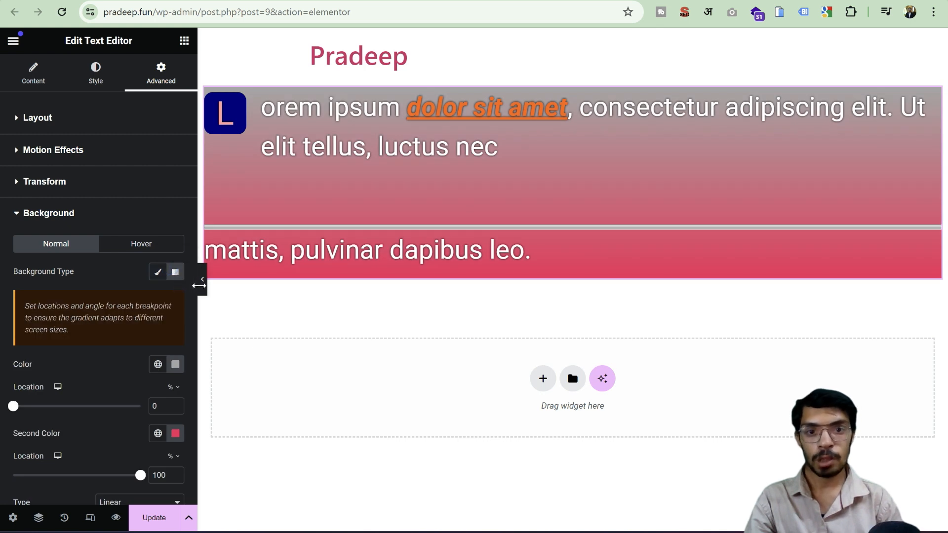
{"action": "left_click", "coordinate": [176, 365]}
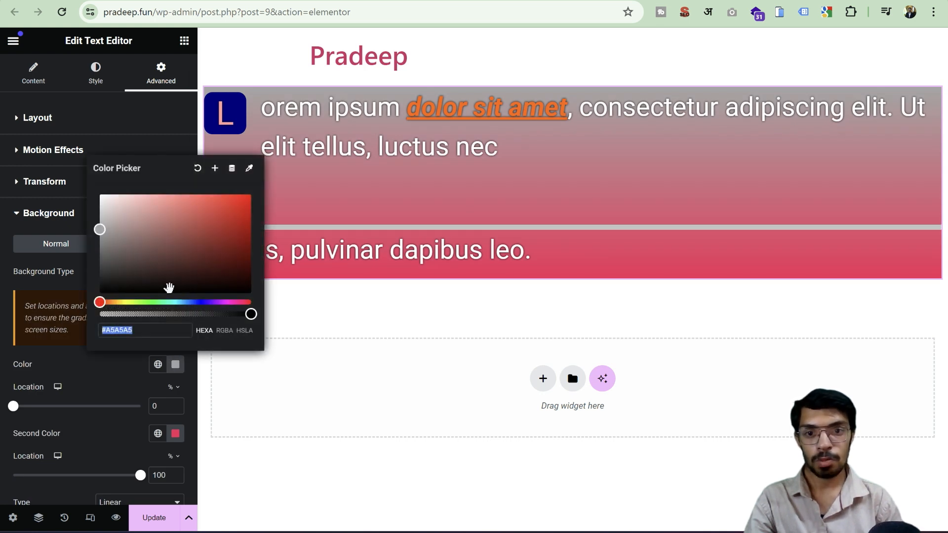
{"action": "left_click", "coordinate": [137, 300]}
{"action": "left_click_drag", "start_coordinate": [100, 302], "coordinate": [124, 302]}
{"action": "left_click", "coordinate": [198, 226]}
{"action": "left_click_drag", "start_coordinate": [209, 217], "coordinate": [255, 188]}
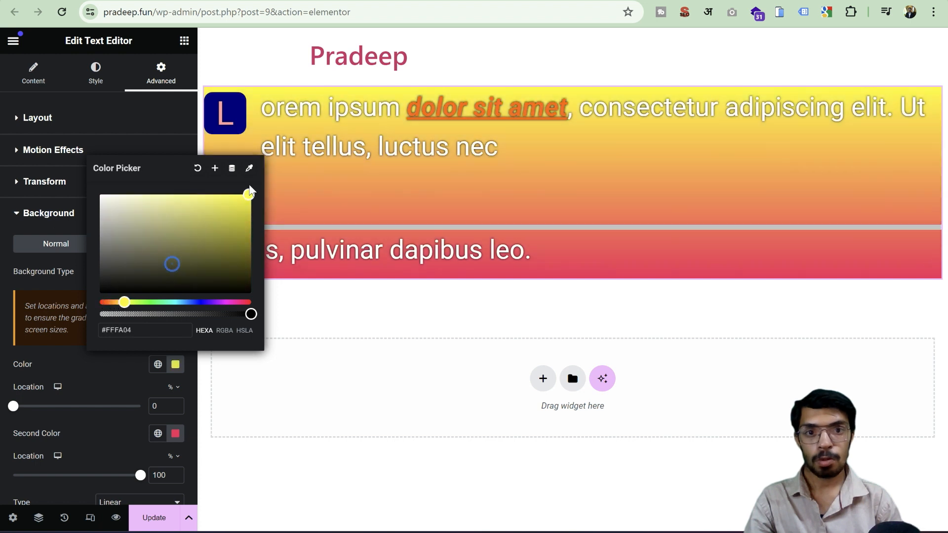
{"action": "left_click", "coordinate": [7, 267]}
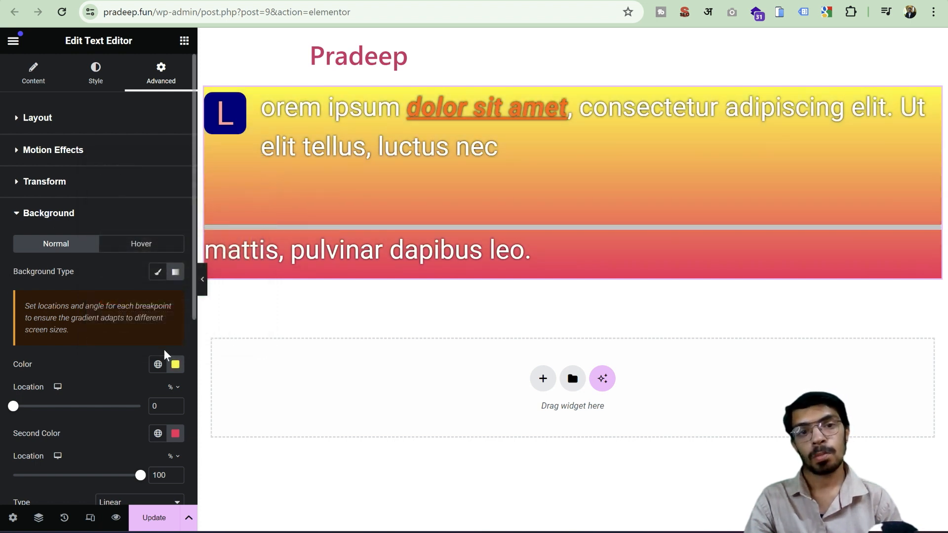
Set the gradient's first colour location to 34%, the second colour location to 81% and the angle to 161 degrees.
{"action": "scroll", "coordinate": [98, 335], "scroll_direction": "down", "scroll_amount": 6}
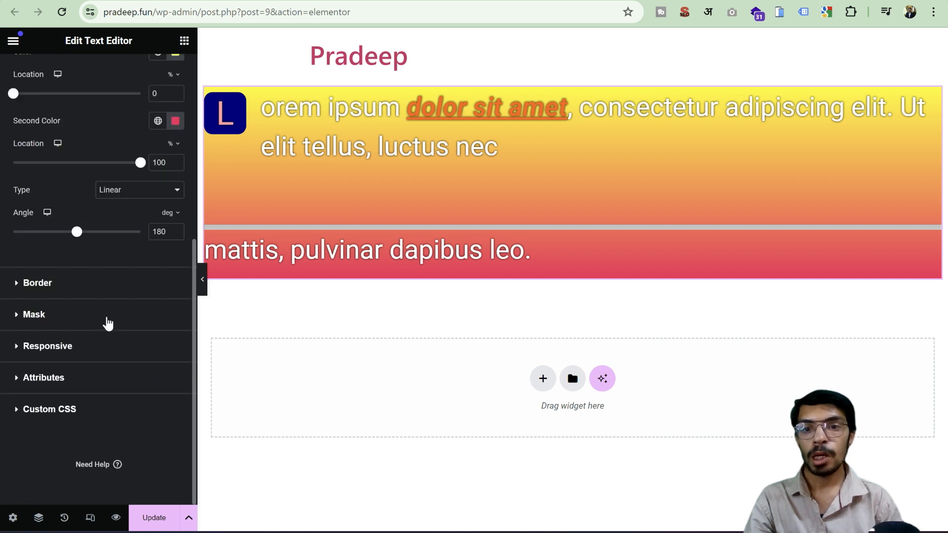
{"action": "scroll", "coordinate": [117, 282], "scroll_direction": "up", "scroll_amount": 3}
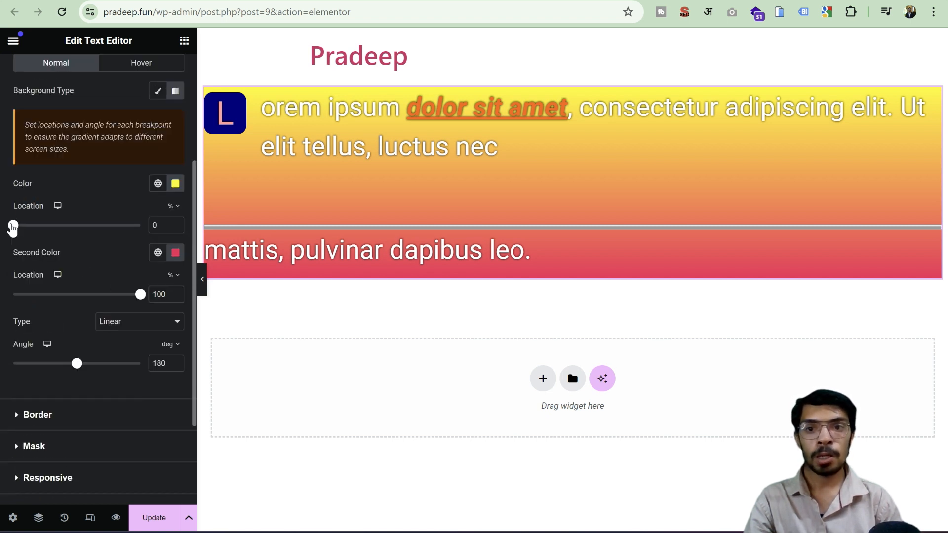
{"action": "left_click_drag", "start_coordinate": [15, 229], "coordinate": [60, 243]}
{"action": "left_click_drag", "start_coordinate": [140, 296], "coordinate": [116, 294]}
{"action": "mouse_move", "coordinate": [81, 371]}
{"action": "left_mouse_down"}
{"action": "mouse_move", "coordinate": [45, 369]}
{"action": "mouse_move", "coordinate": [107, 370]}
{"action": "mouse_move", "coordinate": [73, 359]}
{"action": "left_mouse_up"}
Give the widget a solid border with a width of 5 px on all four sides.
{"action": "scroll", "coordinate": [106, 353], "scroll_direction": "down", "scroll_amount": 3}
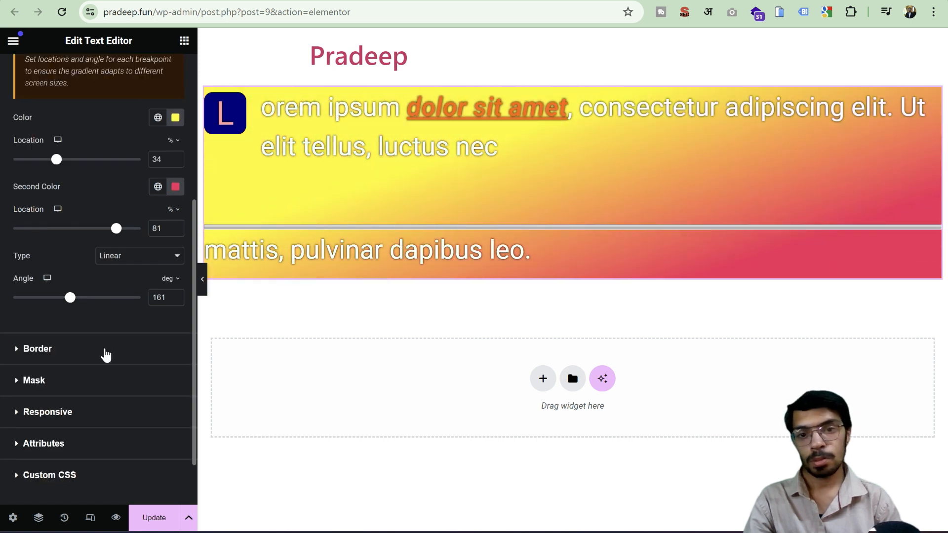
{"action": "left_click", "coordinate": [82, 282]}
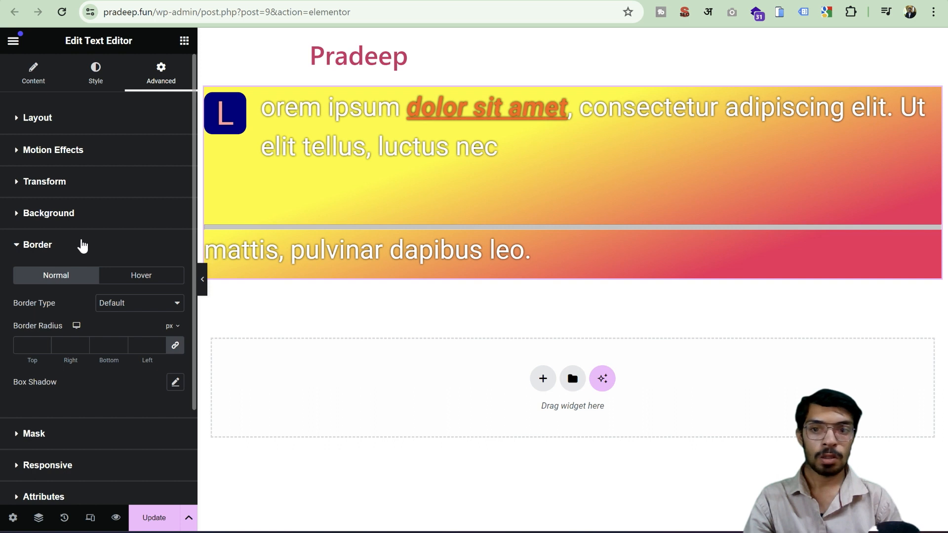
{"action": "left_click", "coordinate": [82, 245]}
{"action": "left_click", "coordinate": [81, 241]}
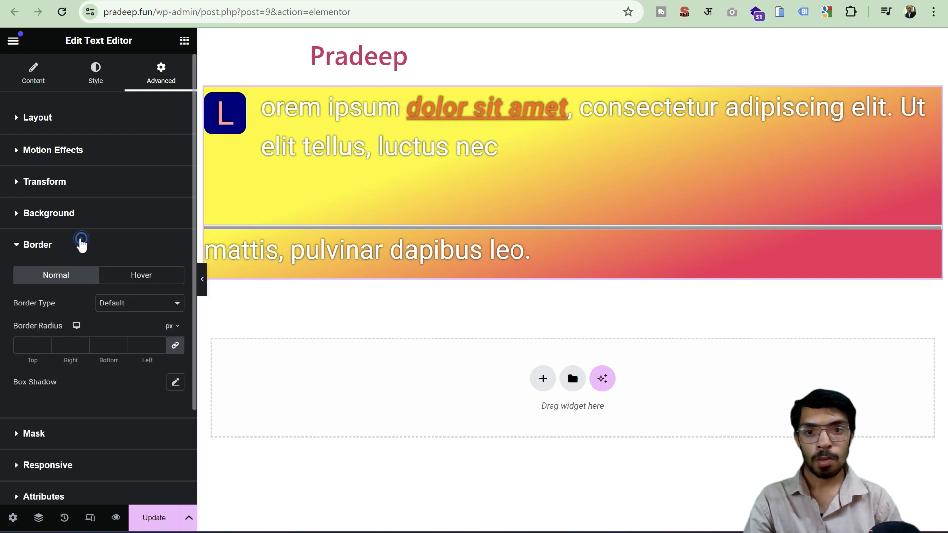
{"action": "left_click", "coordinate": [144, 304]}
{"action": "left_click", "coordinate": [139, 339]}
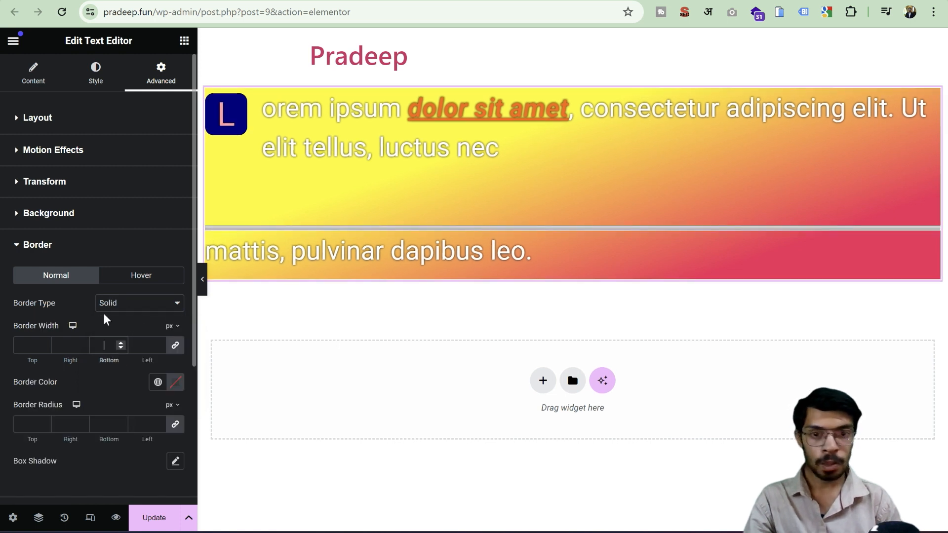
{"action": "type", "text": "5"}
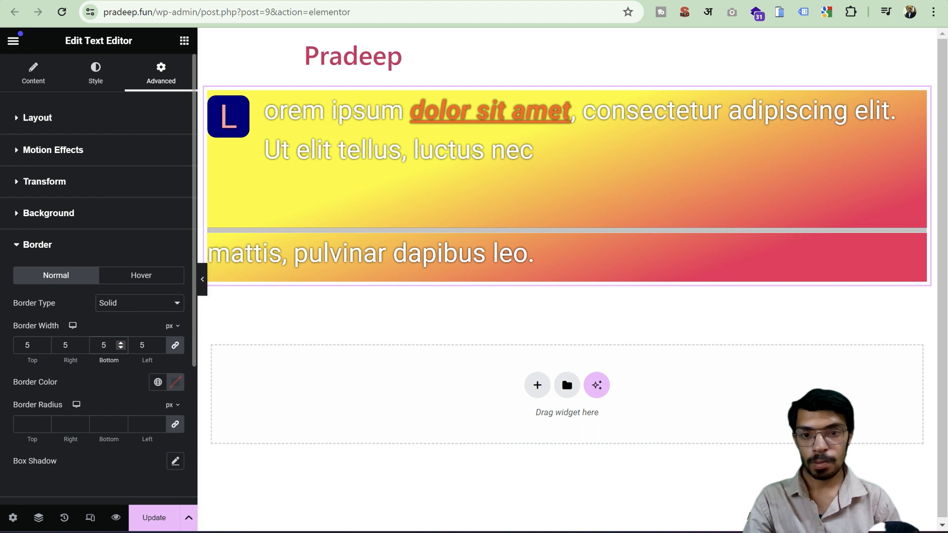
Set the widget's border colour to black (#000000).
{"action": "left_click", "coordinate": [175, 384]}
{"action": "left_click_drag", "start_coordinate": [207, 302], "coordinate": [188, 328]}
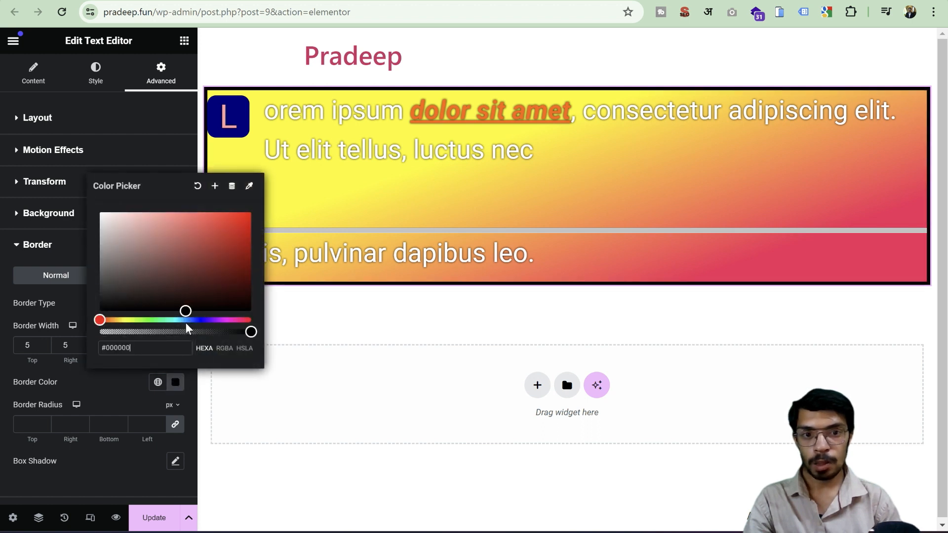
{"action": "left_click", "coordinate": [6, 387]}
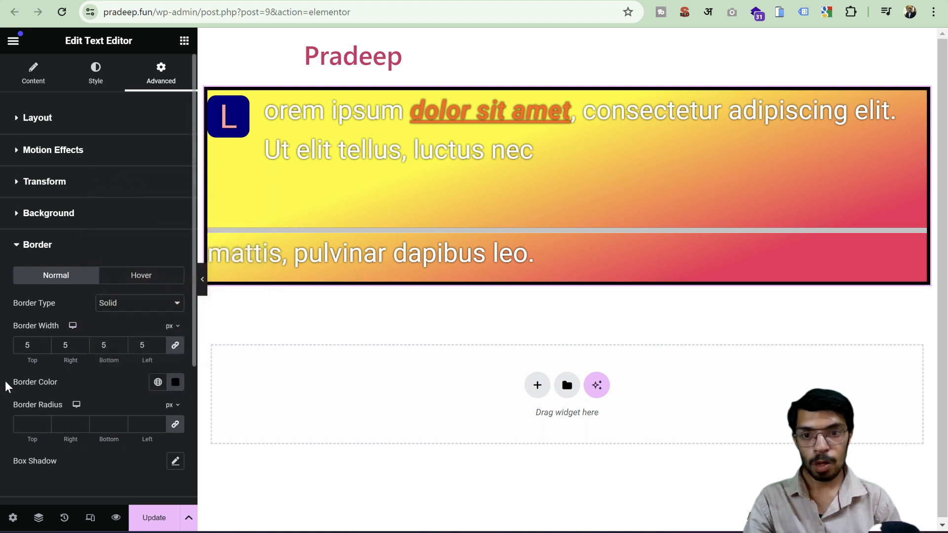
Try a border radius of 200 px on the widget, then reduce it to 2 px on all corners.
{"action": "left_click", "coordinate": [66, 425]}
{"action": "type", "text": "200"}
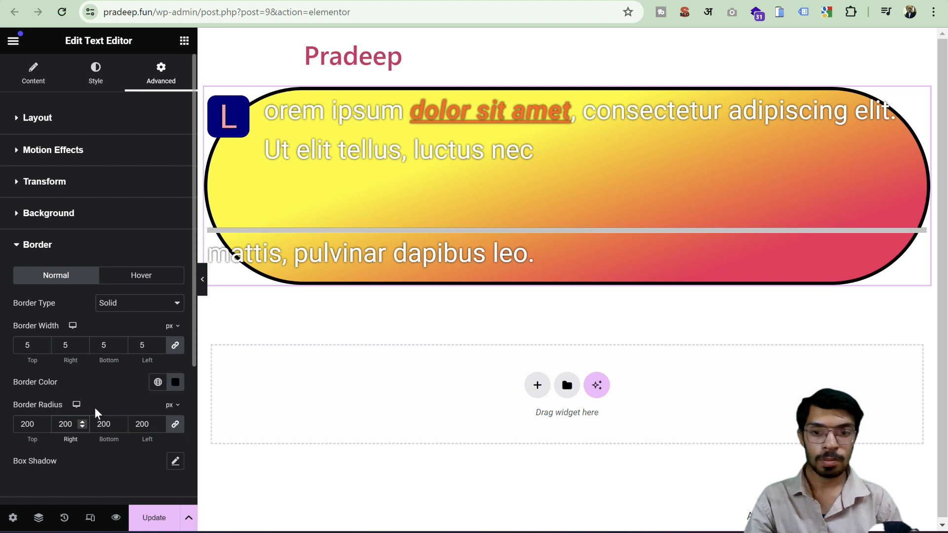
{"action": "key", "text": "BackSpace"}
{"action": "key", "text": "BackSpace"}
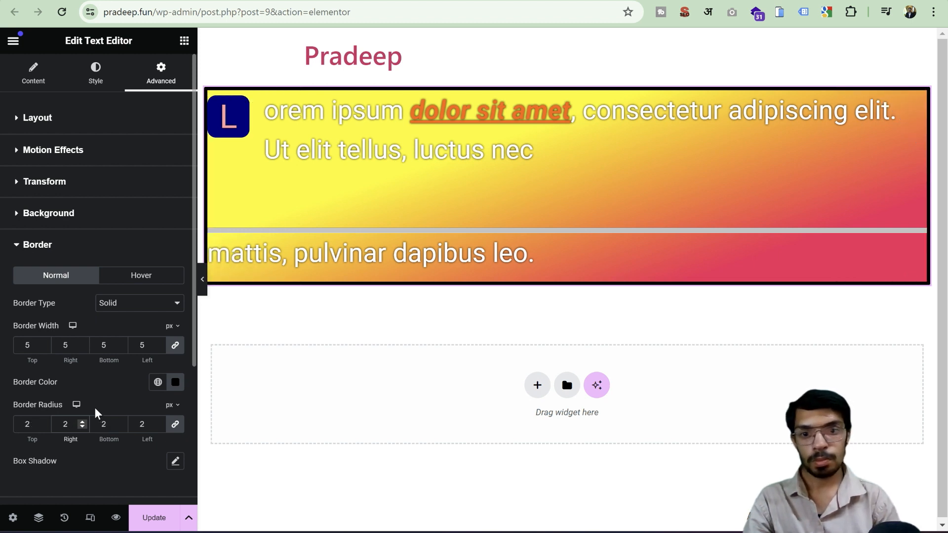
{"action": "scroll", "coordinate": [92, 412], "scroll_direction": "down", "scroll_amount": 2}
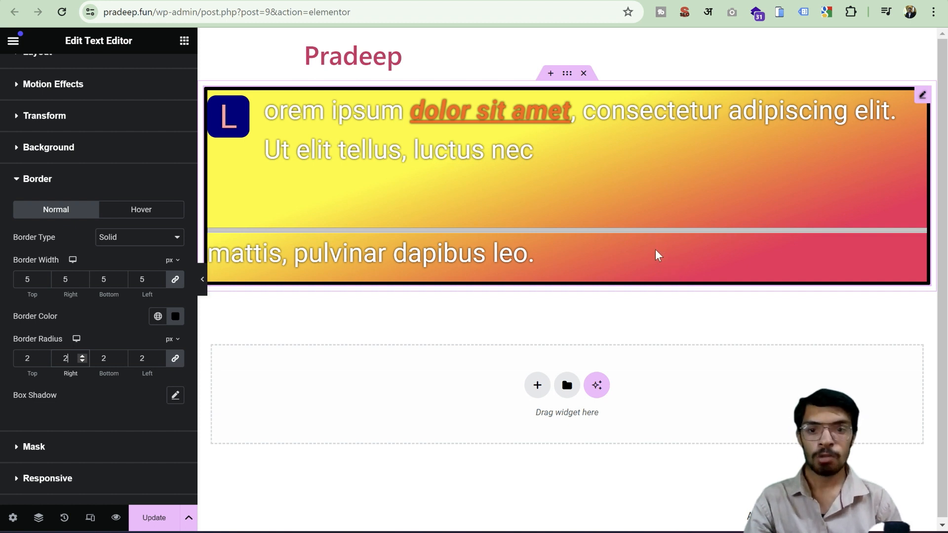
{"action": "left_click", "coordinate": [72, 182]}
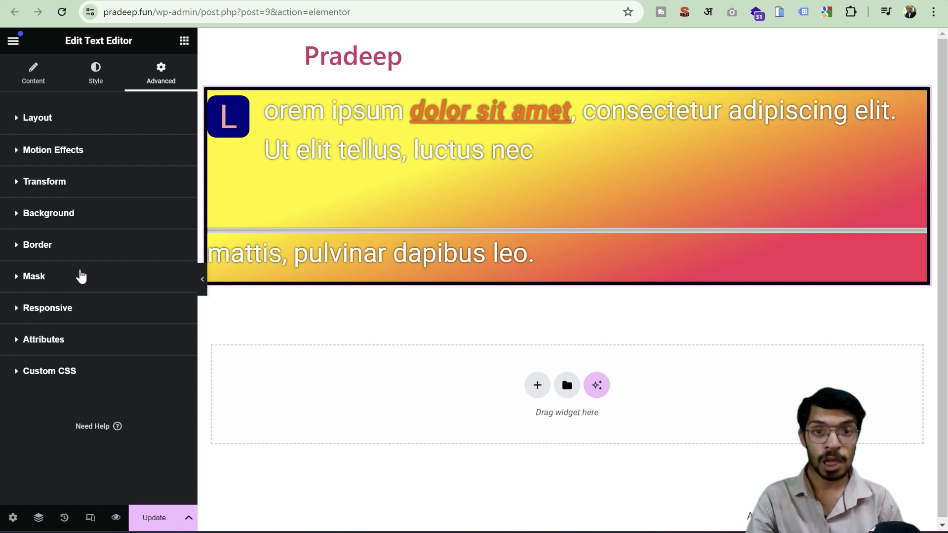
Try the circle mask on the Text Editor widget and turn it off again.
{"action": "left_click", "coordinate": [83, 277]}
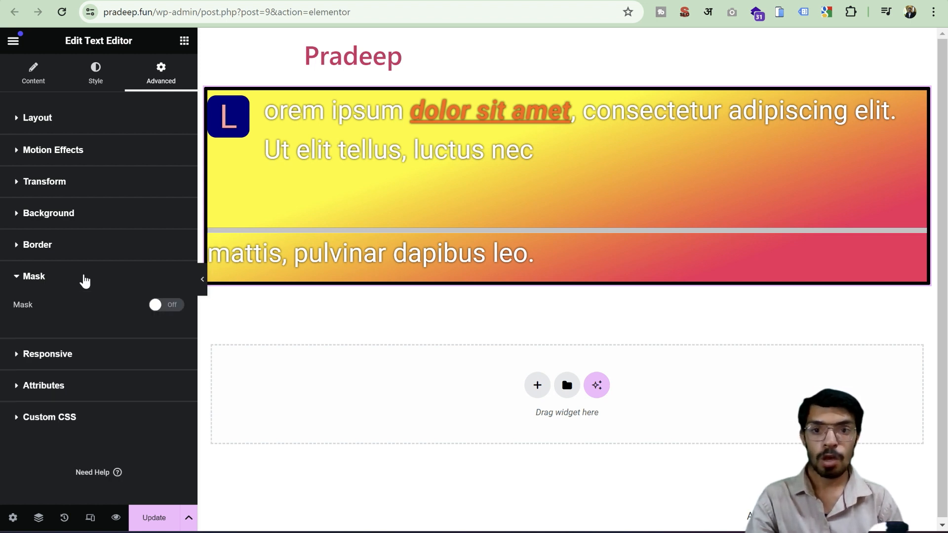
{"action": "left_click", "coordinate": [158, 310]}
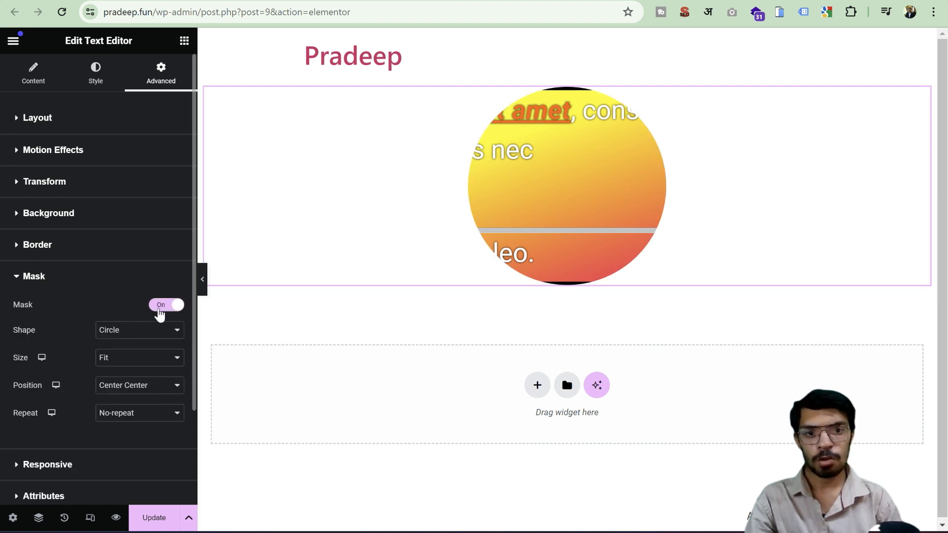
{"action": "left_click", "coordinate": [159, 311]}
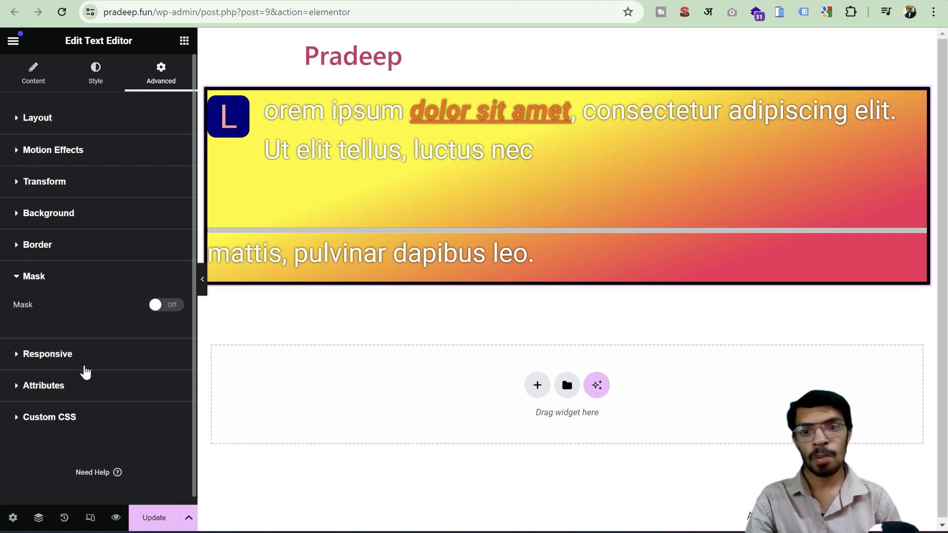
Look through the widget's responsive visibility options and its attributes settings.
{"action": "left_click", "coordinate": [48, 354]}
{"action": "scroll", "coordinate": [115, 379], "scroll_direction": "down", "scroll_amount": 1}
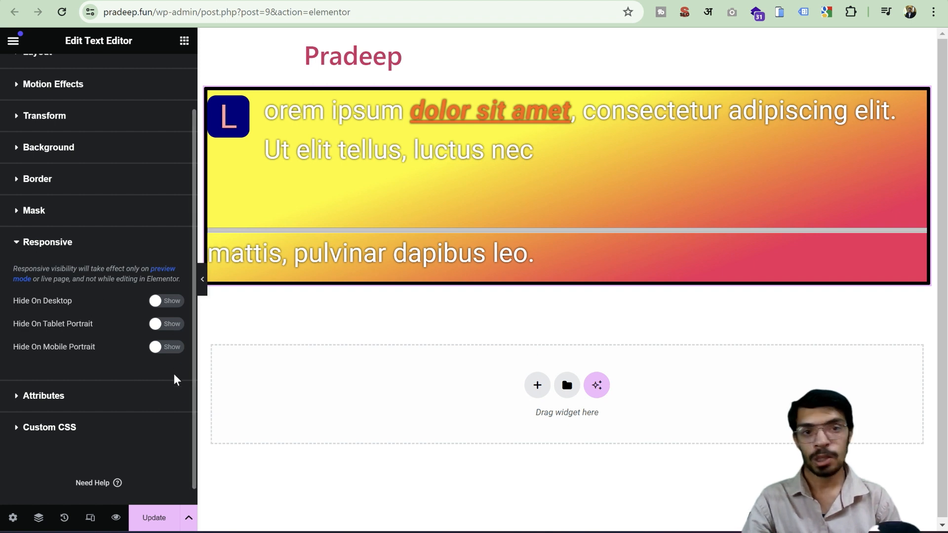
{"action": "left_click", "coordinate": [52, 395]}
{"action": "left_click", "coordinate": [54, 339]}
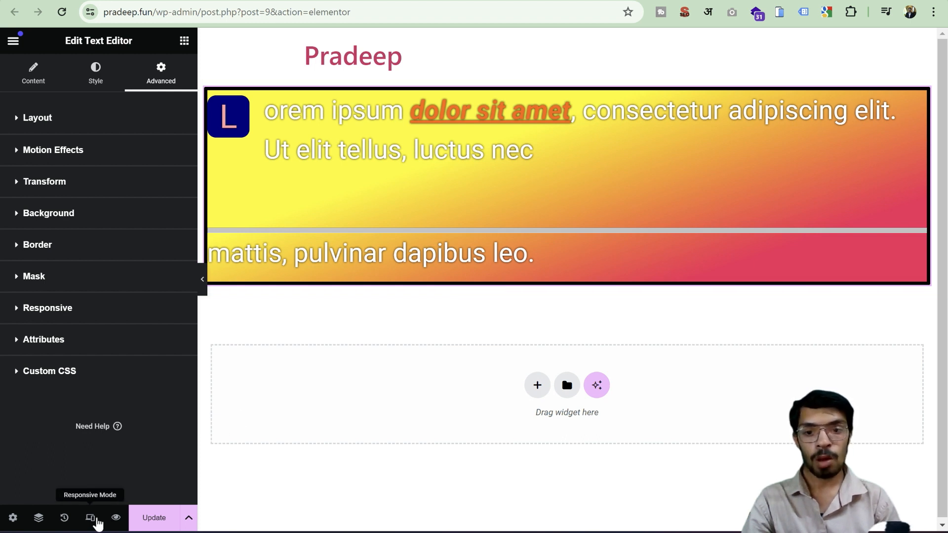
Preview the page in the mobile and tablet layouts, examine the Text Editor widget there, and return to the desktop view.
{"action": "left_click", "coordinate": [90, 518]}
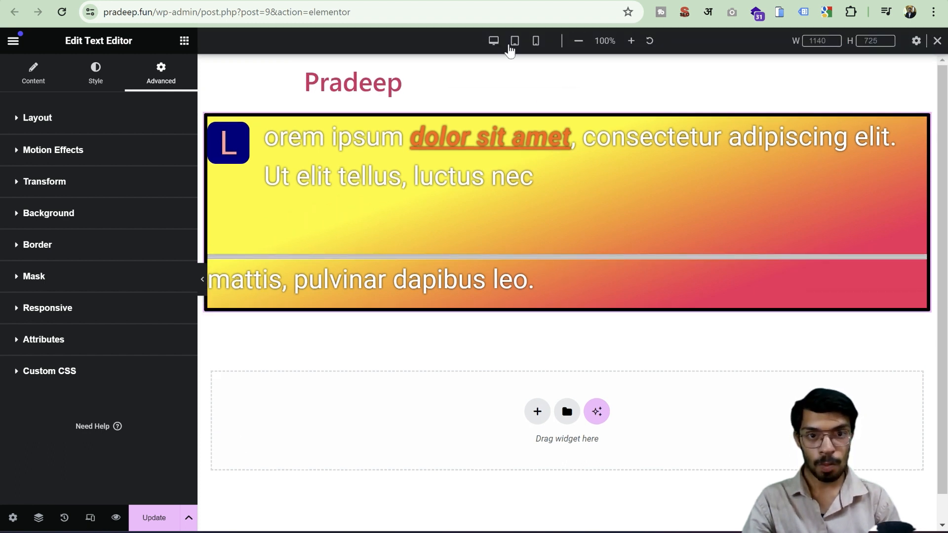
{"action": "left_click", "coordinate": [538, 42]}
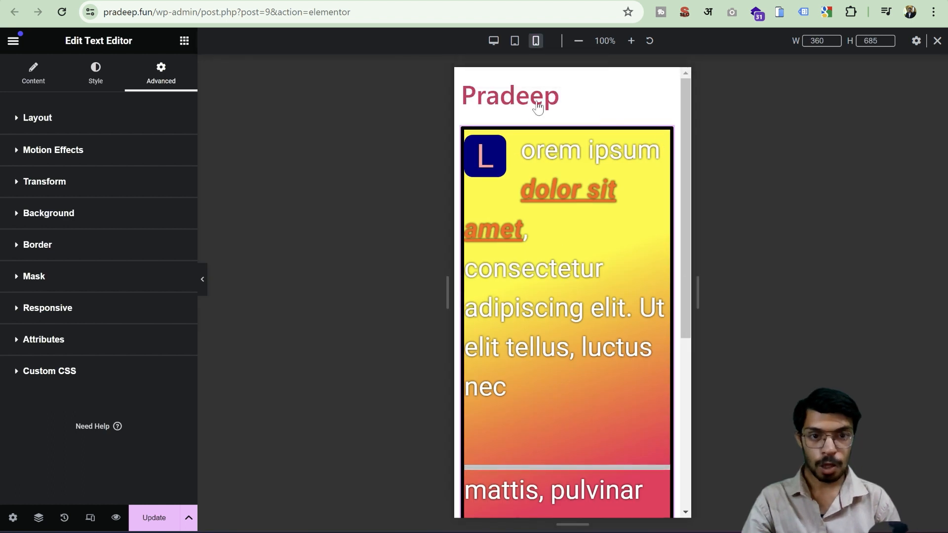
{"action": "scroll", "coordinate": [567, 336], "scroll_direction": "down", "scroll_amount": 5}
{"action": "scroll", "coordinate": [563, 338], "scroll_direction": "up", "scroll_amount": 2}
{"action": "scroll", "coordinate": [562, 345], "scroll_direction": "up", "scroll_amount": 3}
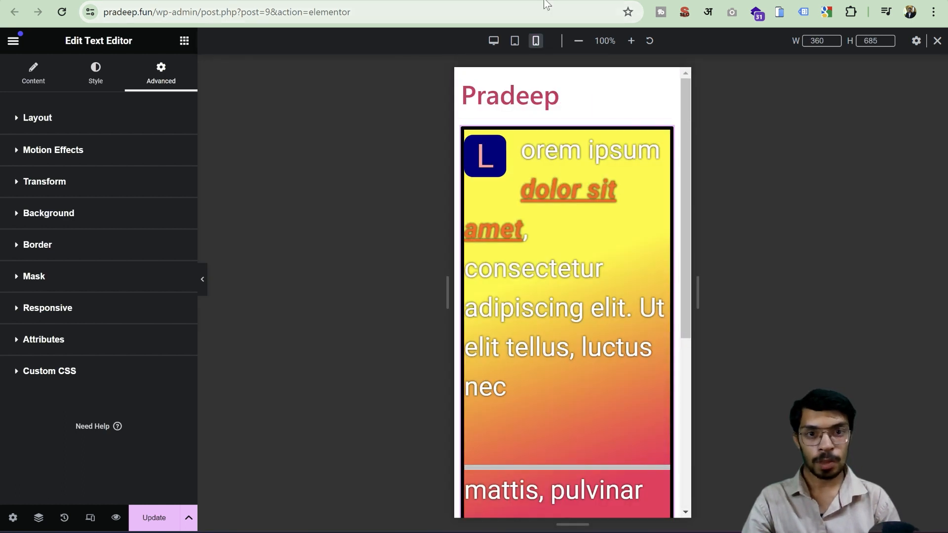
{"action": "left_click", "coordinate": [518, 43]}
{"action": "left_click", "coordinate": [493, 40]}
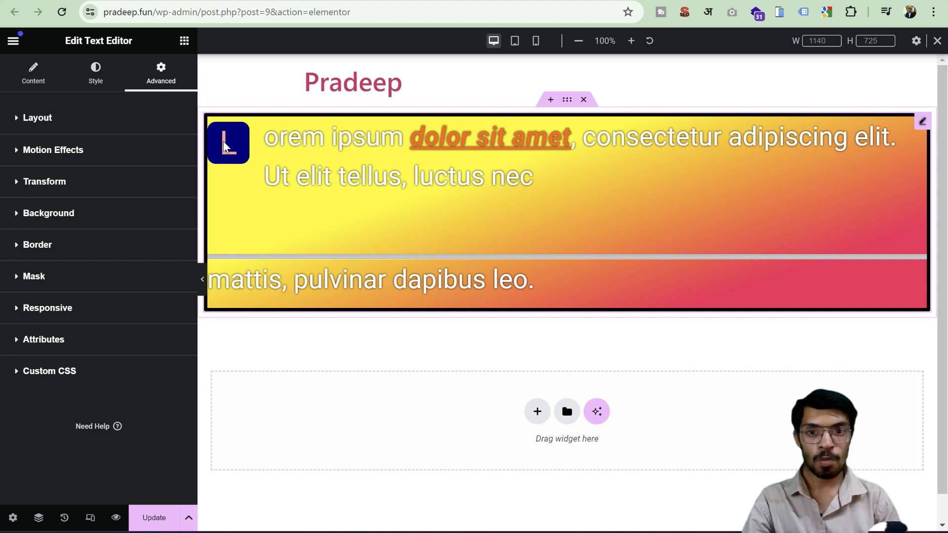
Set the Text Editor widget's padding to 20 px and its margin to 20 px on all sides.
{"action": "left_click", "coordinate": [68, 119]}
{"action": "left_click", "coordinate": [65, 215]}
{"action": "type", "text": "20"}
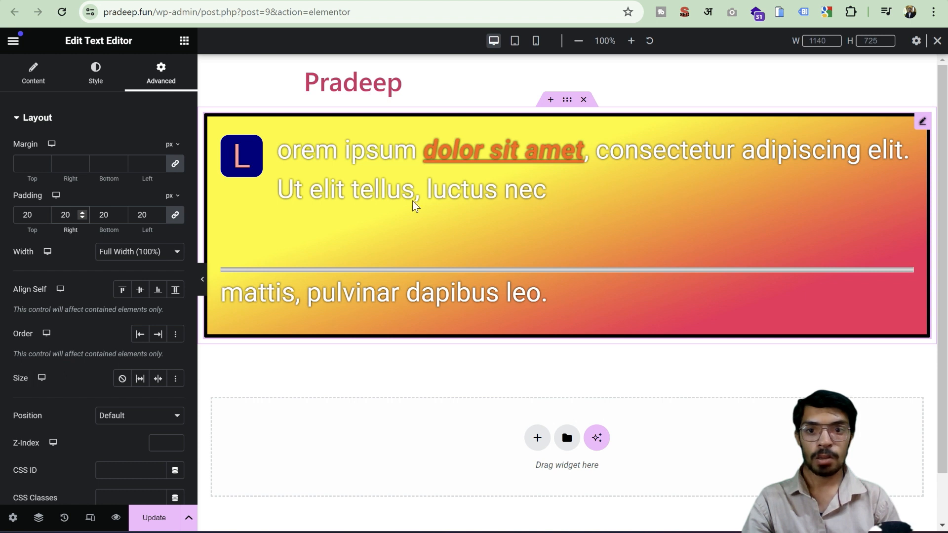
{"action": "left_click", "coordinate": [65, 164]}
{"action": "type", "text": "20"}
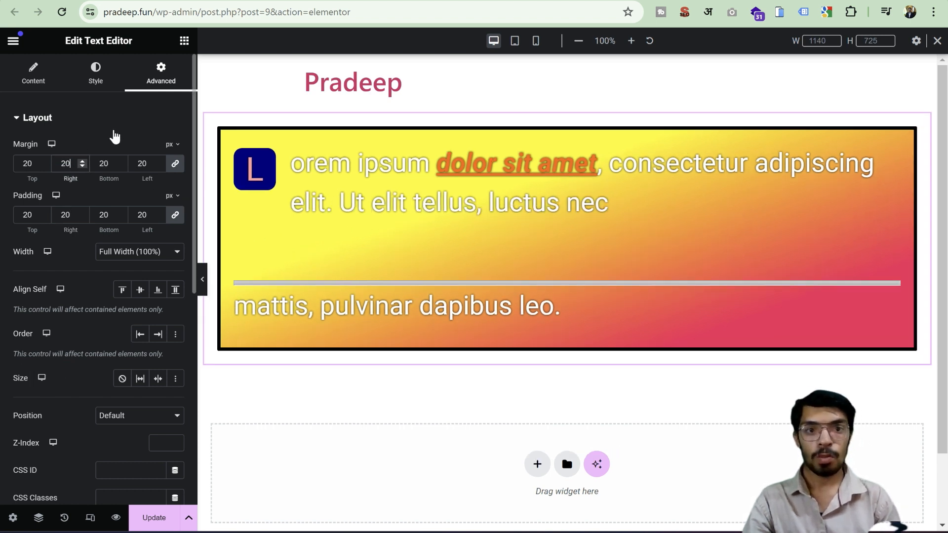
Look over the finished widget on the page and save the page changes.
{"action": "mouse_move", "coordinate": [572, 111]}
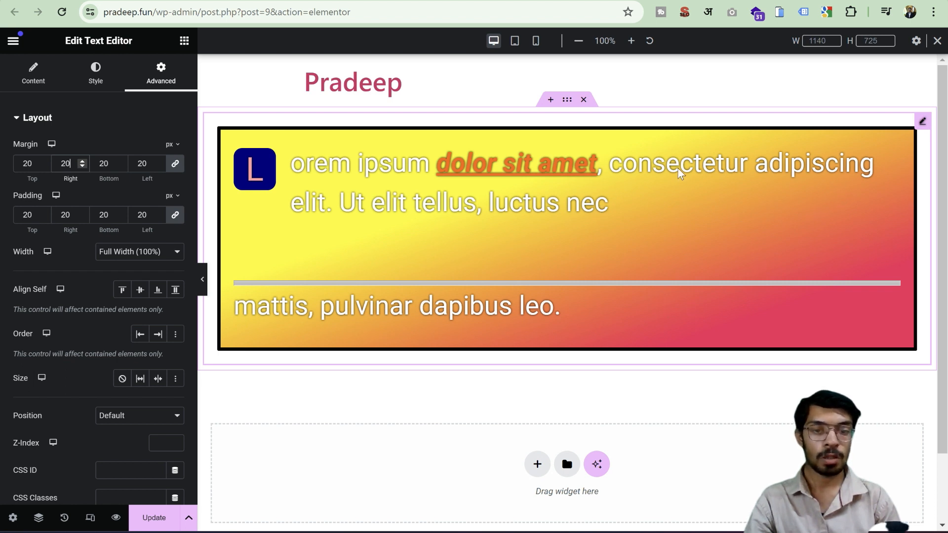
{"action": "scroll", "coordinate": [486, 220], "scroll_direction": "down", "scroll_amount": 2}
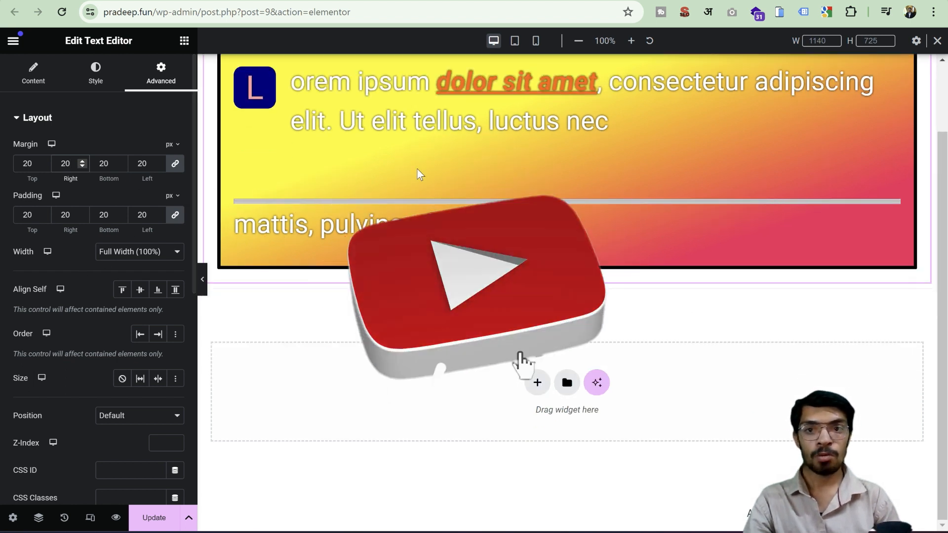
{"action": "scroll", "coordinate": [582, 195], "scroll_direction": "up", "scroll_amount": 2}
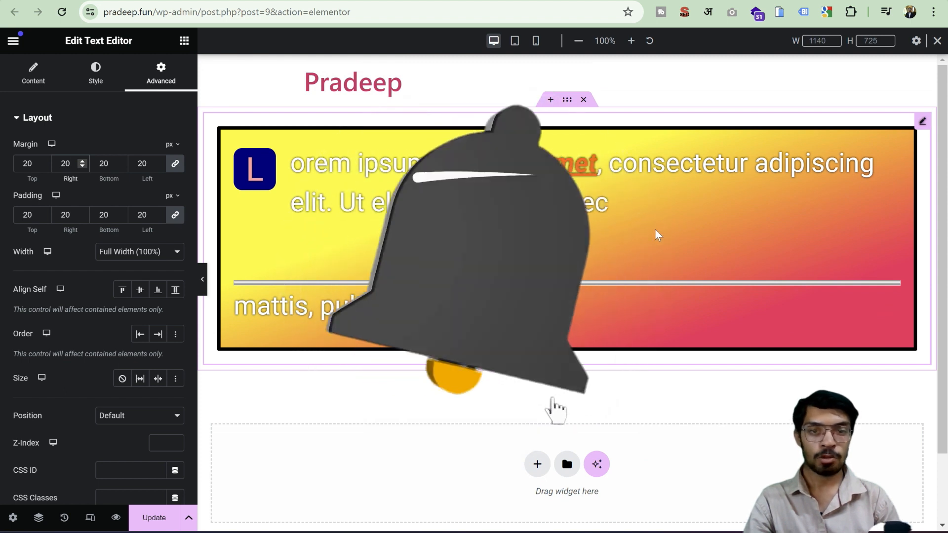
{"action": "left_click", "coordinate": [155, 520]}
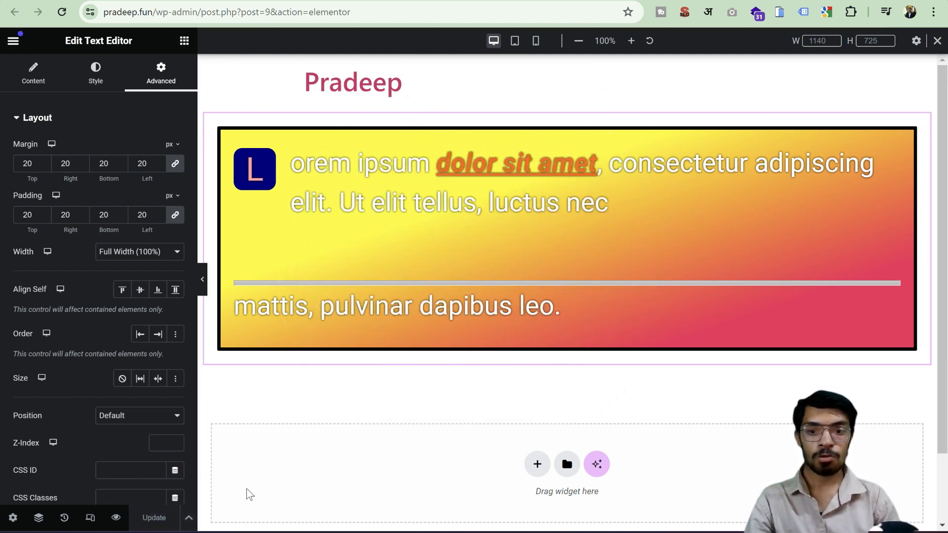